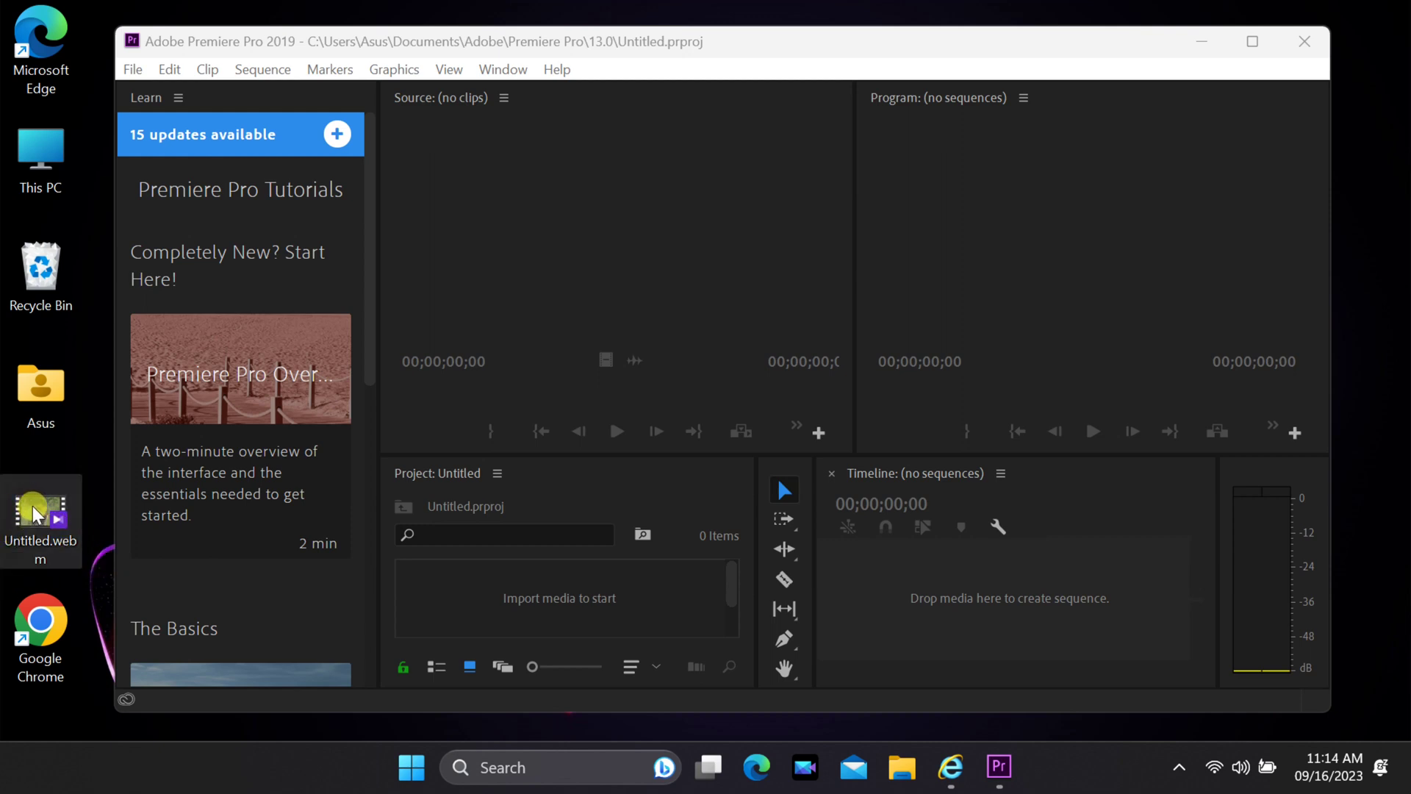
- Try twice to import Untitled.webm into Premiere, dismissing the unsupported-format error each time
drag(35, 515, 494, 574)
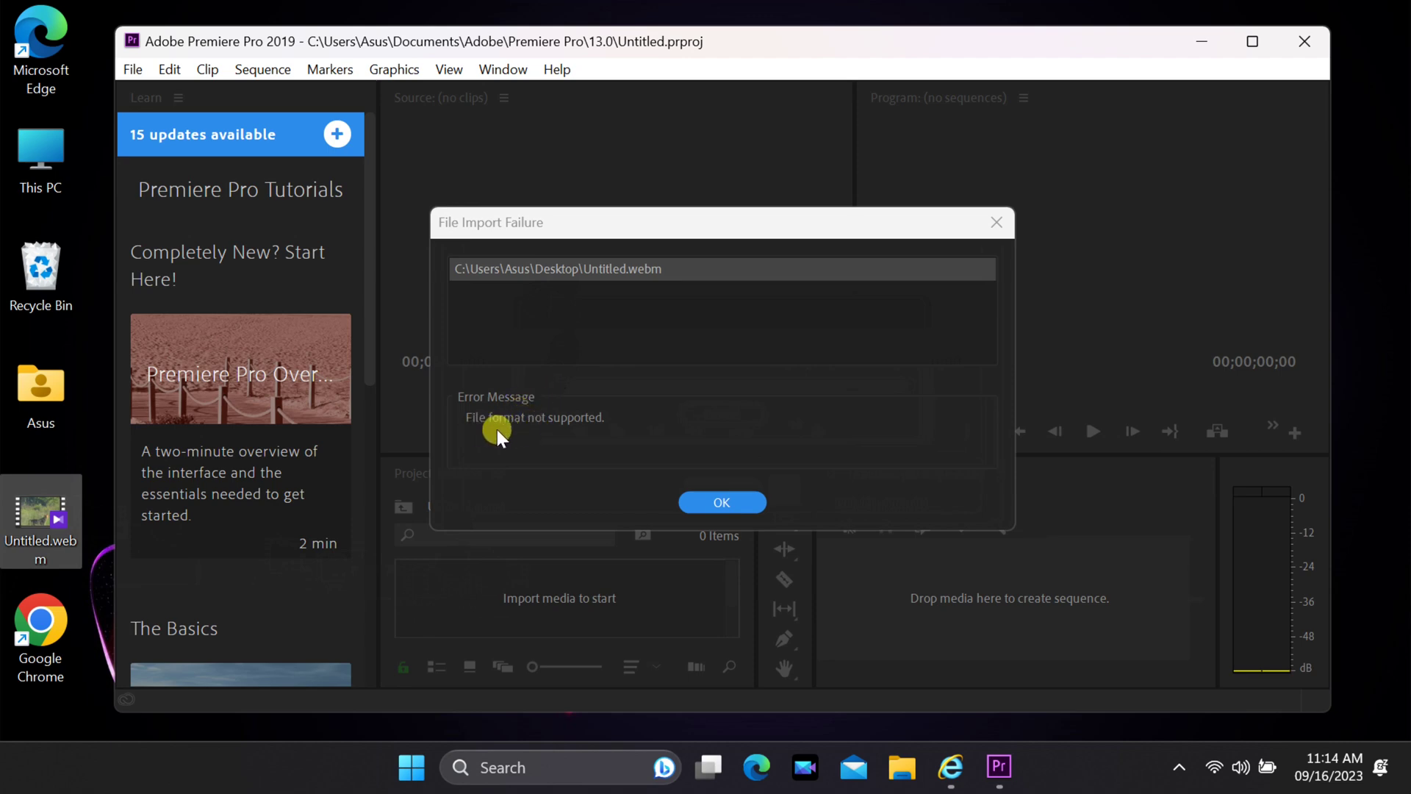
click(722, 503)
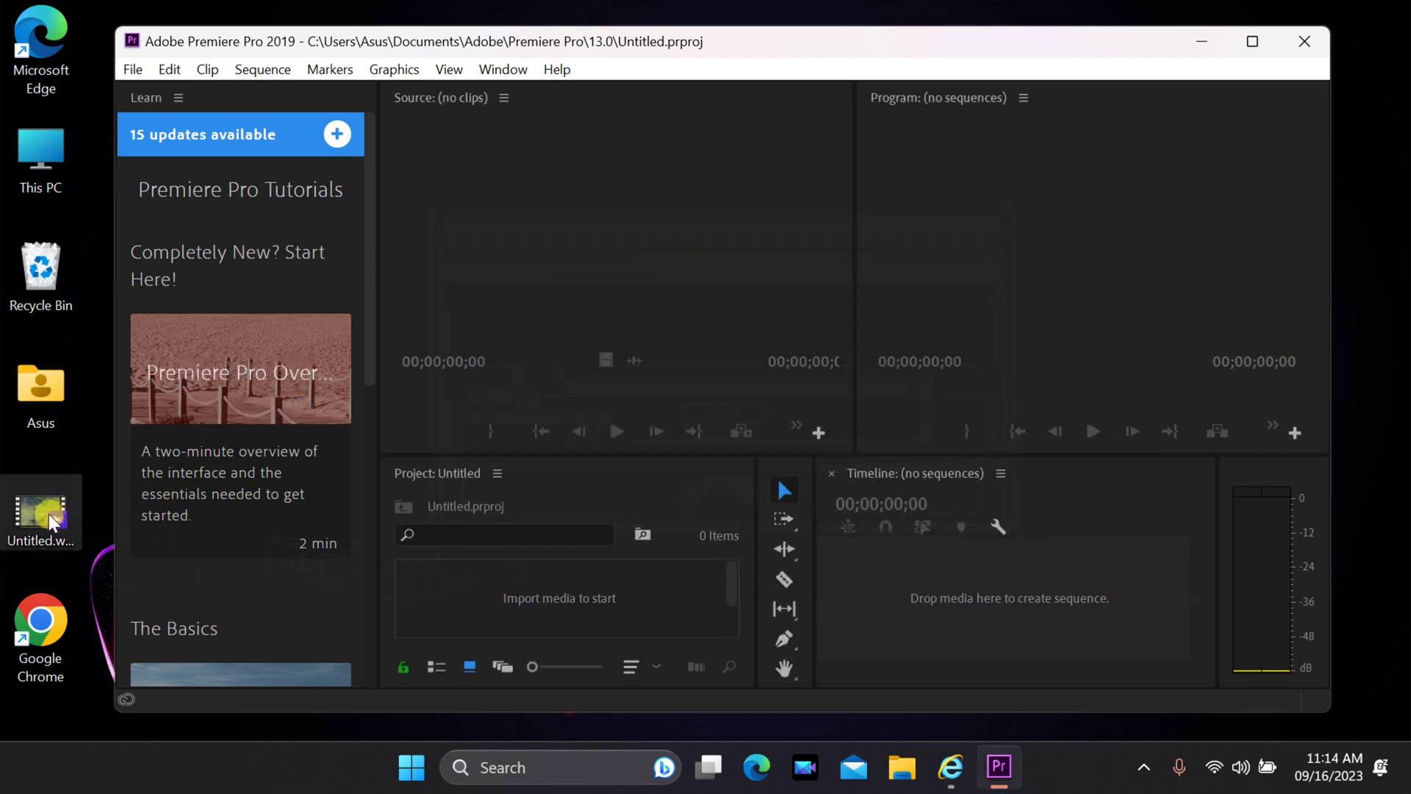
drag(40, 514, 559, 577)
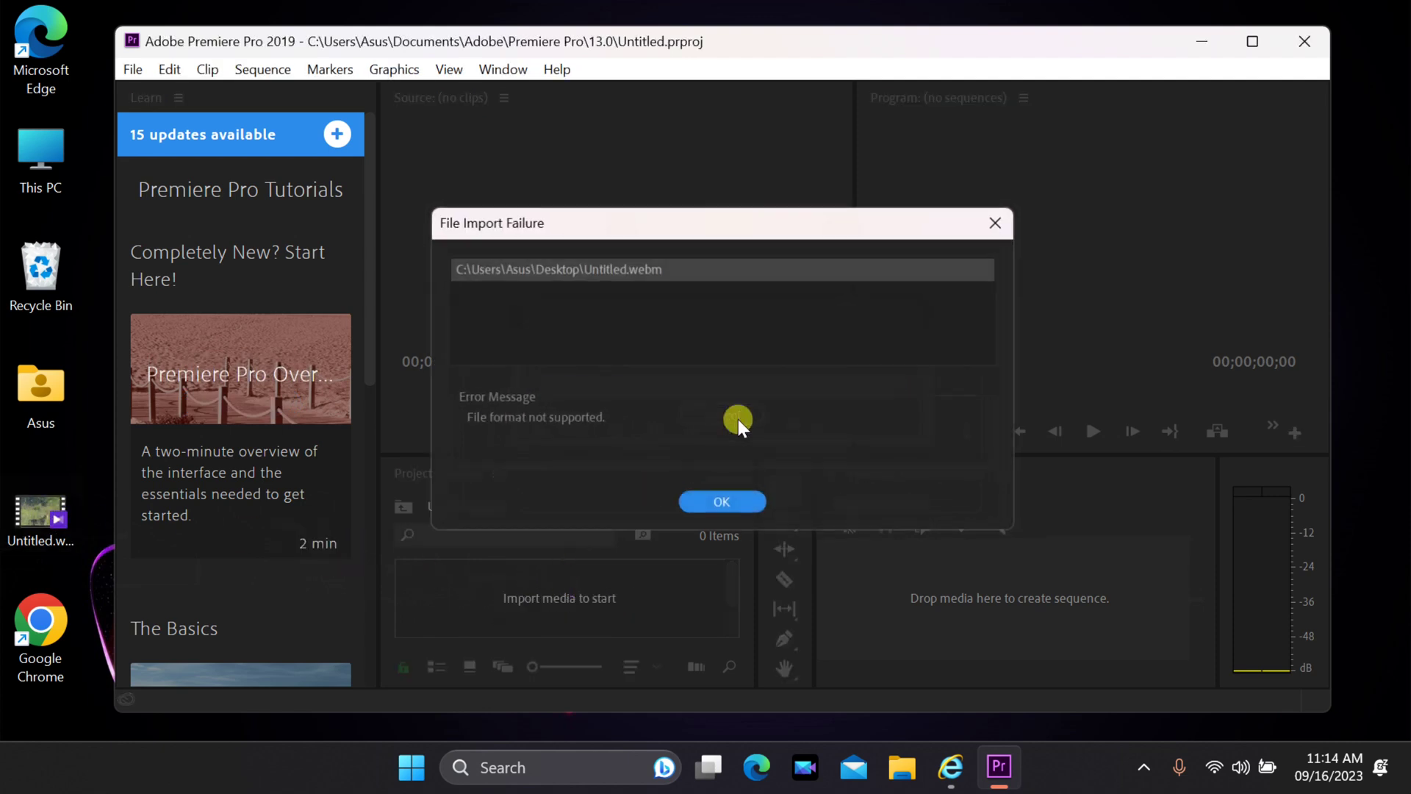
click(723, 502)
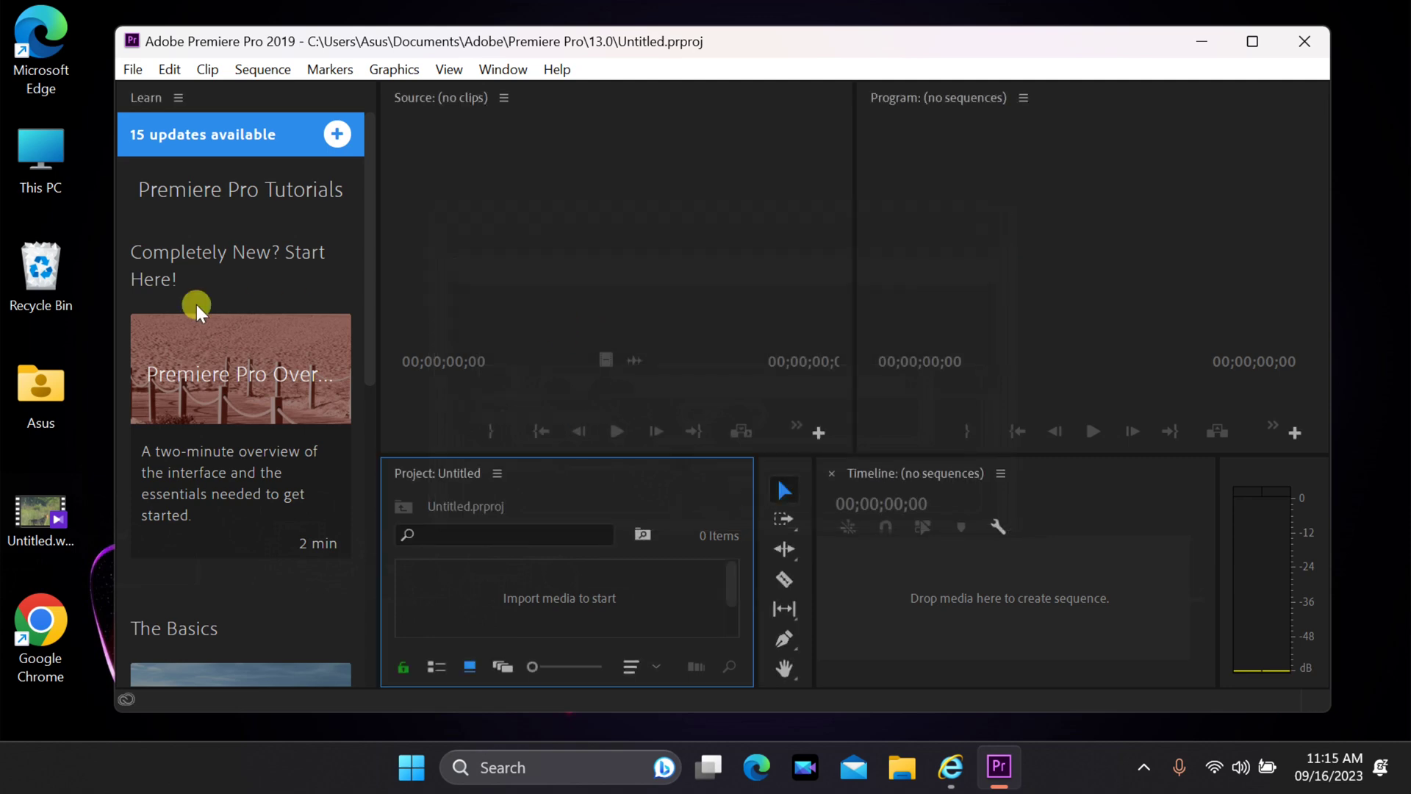
- Download the Windows WebM for Premiere zip from fnordware.com/WebM/ and show it in its folder
click(42, 640)
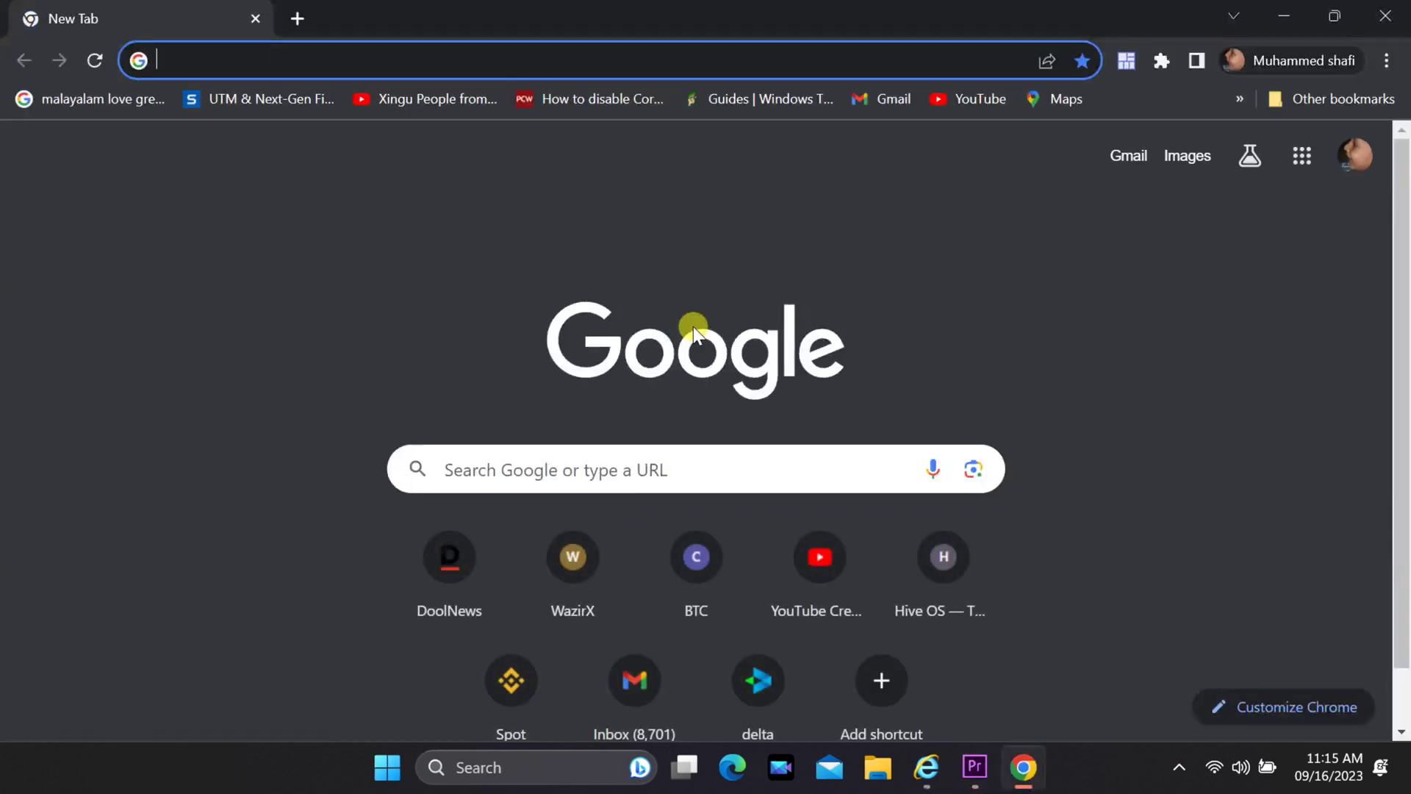
text(https://ww)
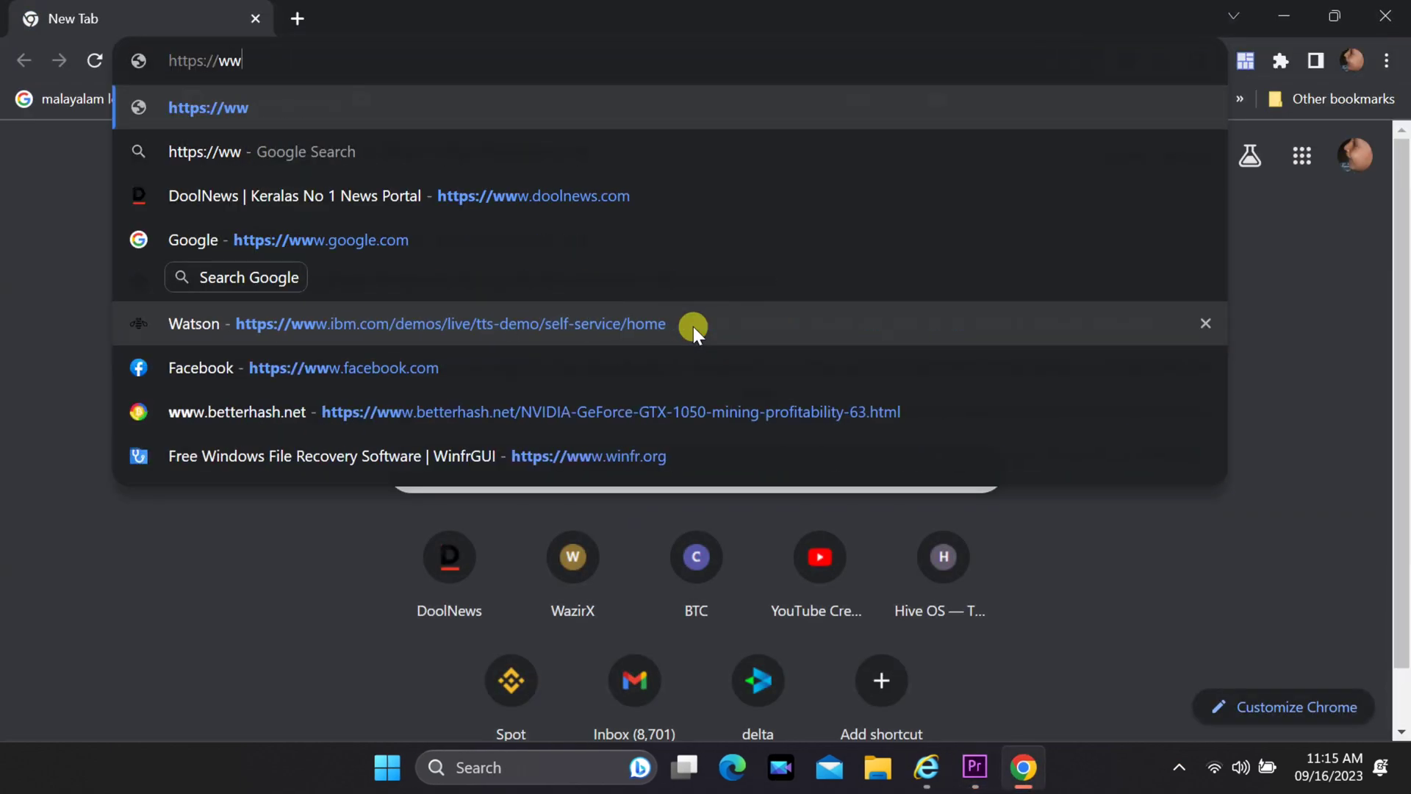
text(w.fnordware.c)
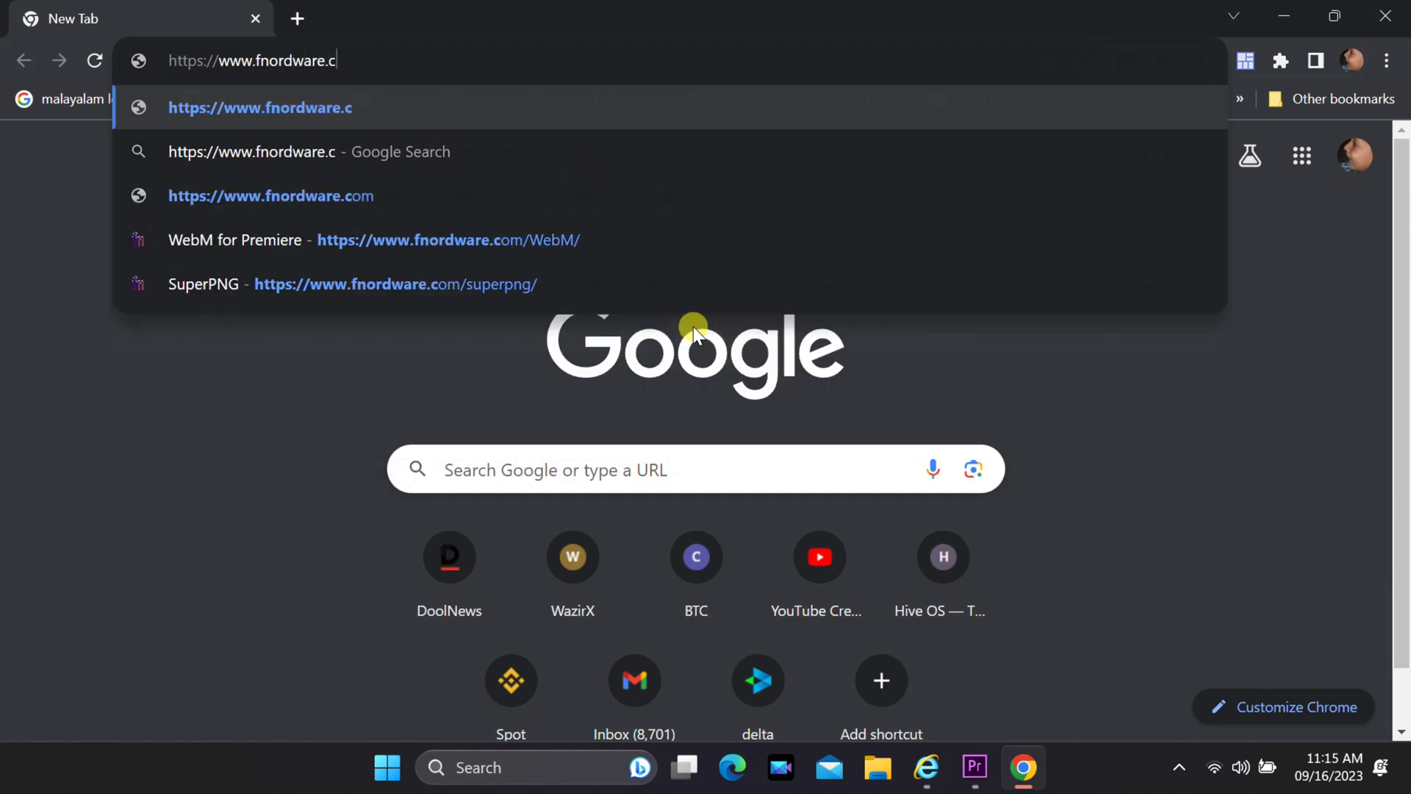
text(om/WebM/)
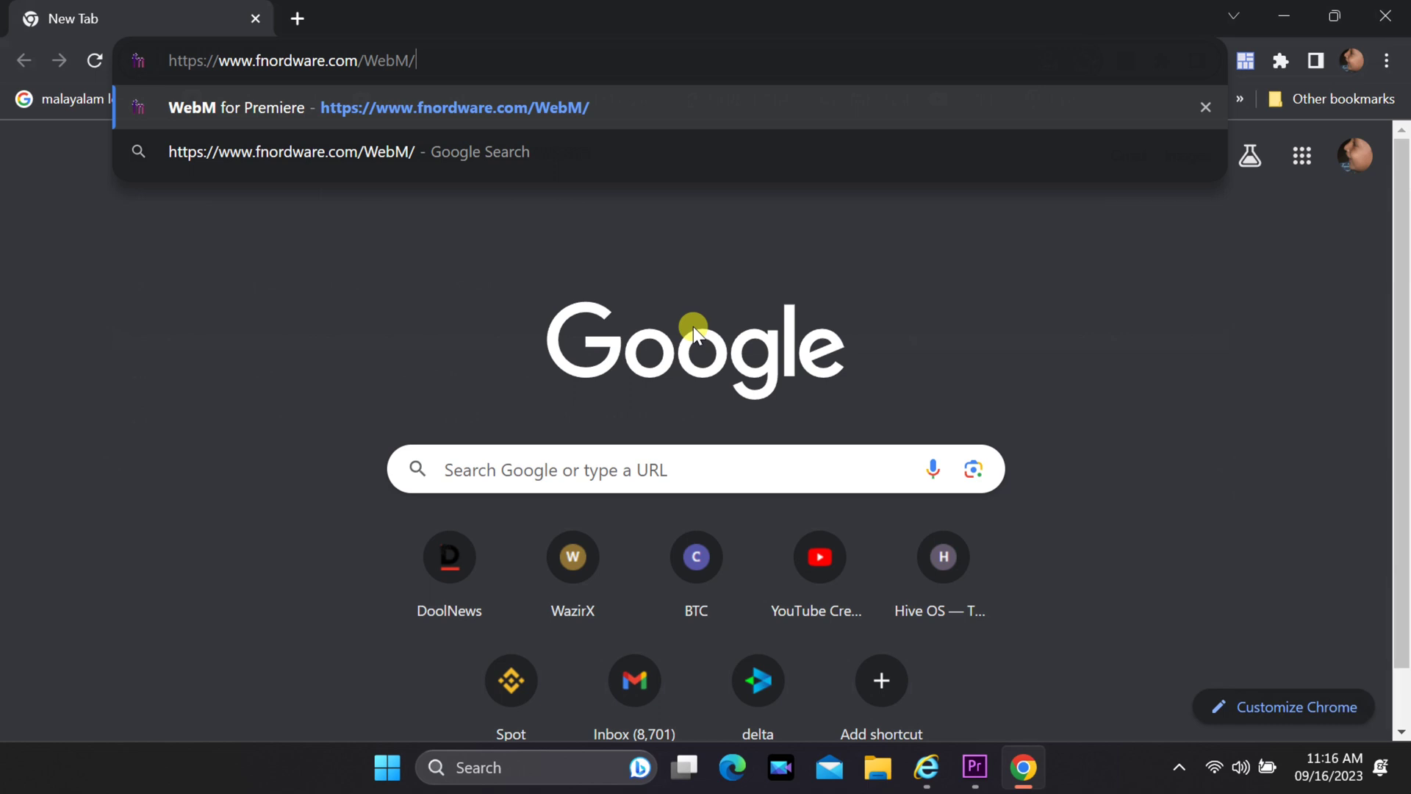
key(Return)
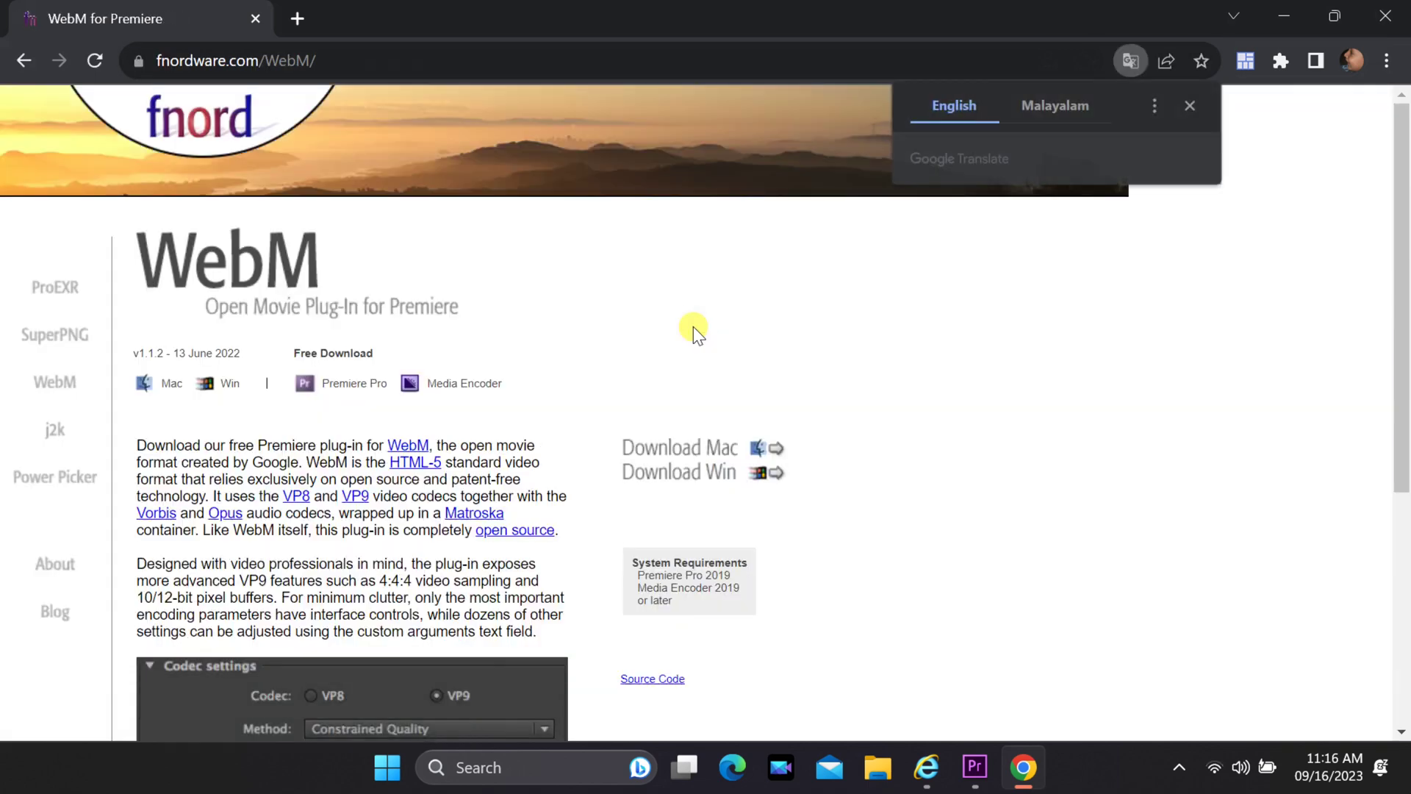
click(1189, 109)
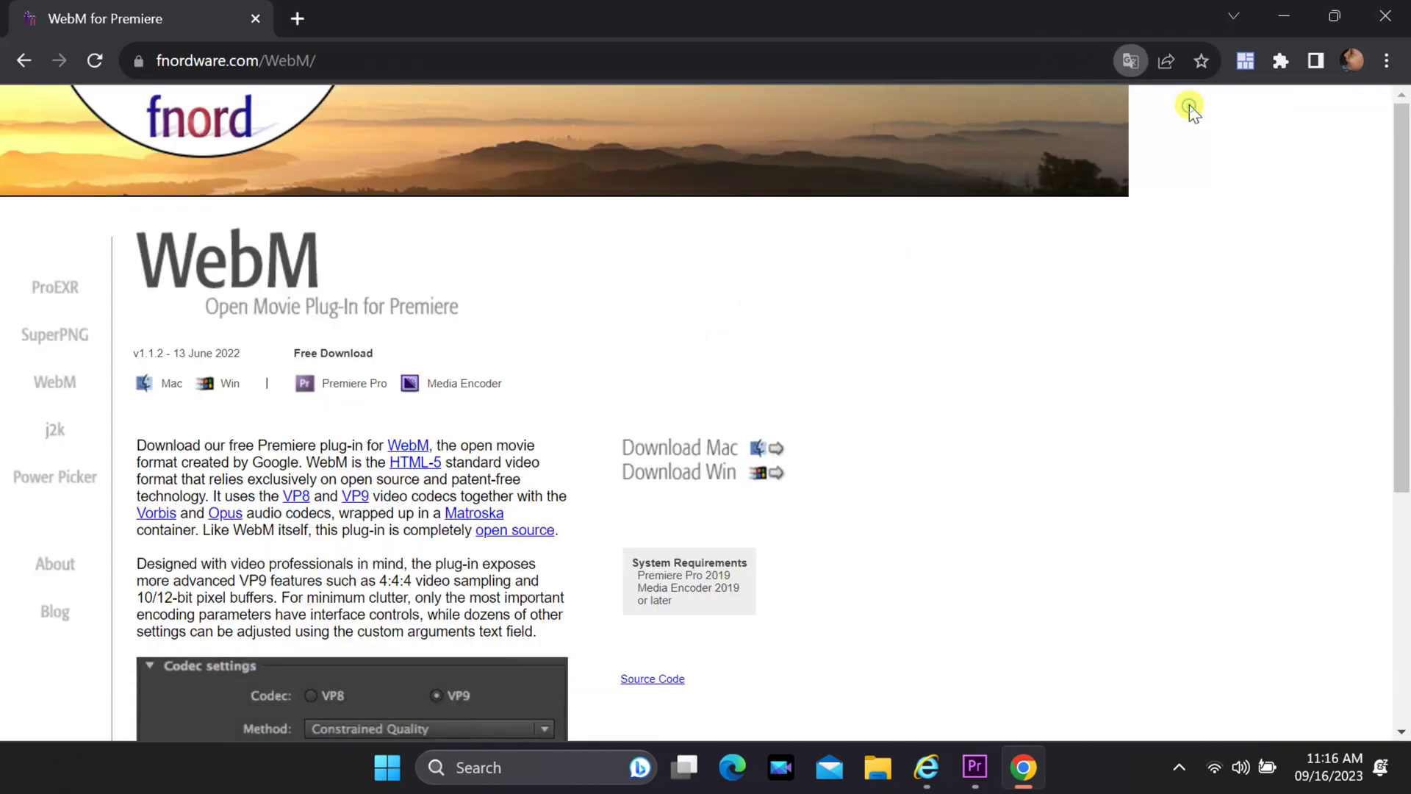
click(675, 476)
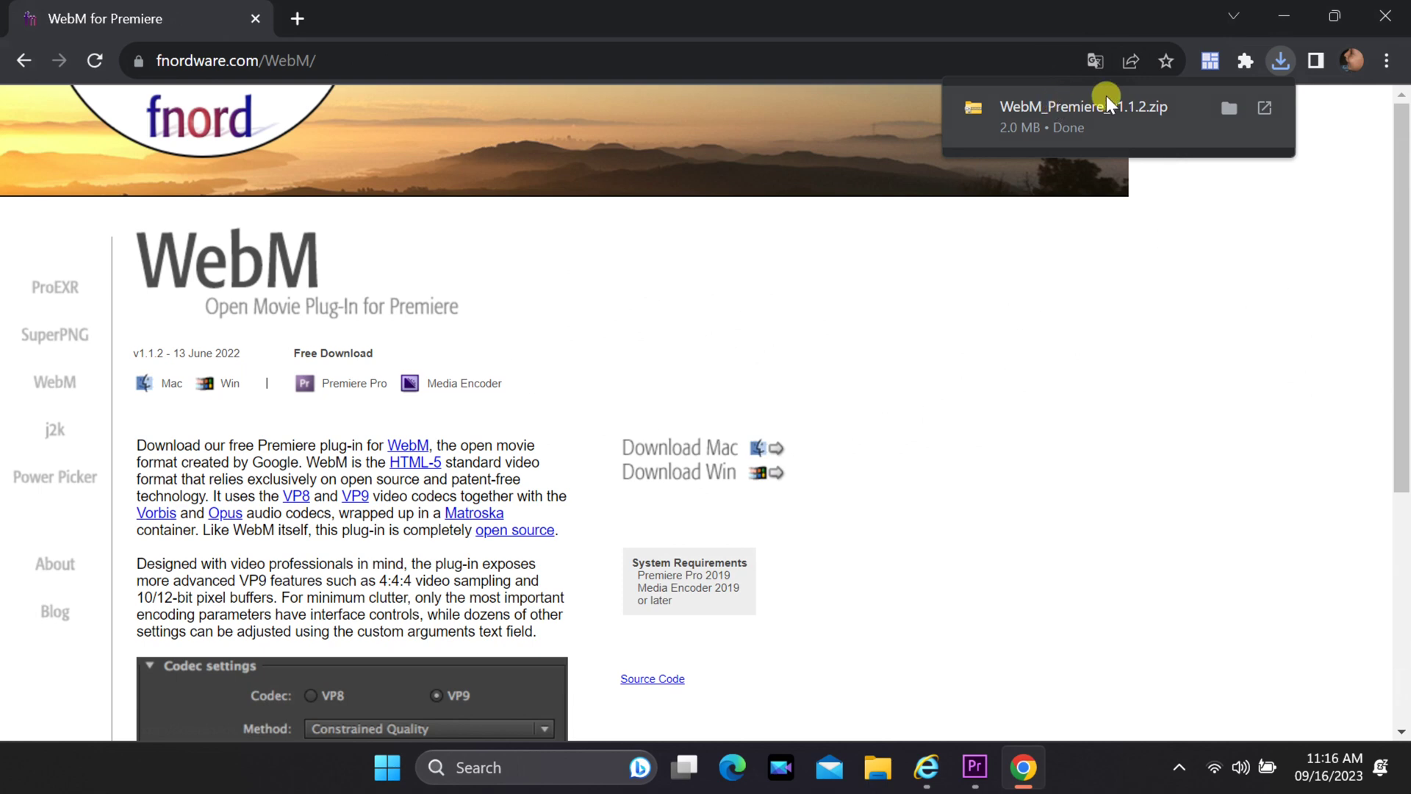
click(1229, 106)
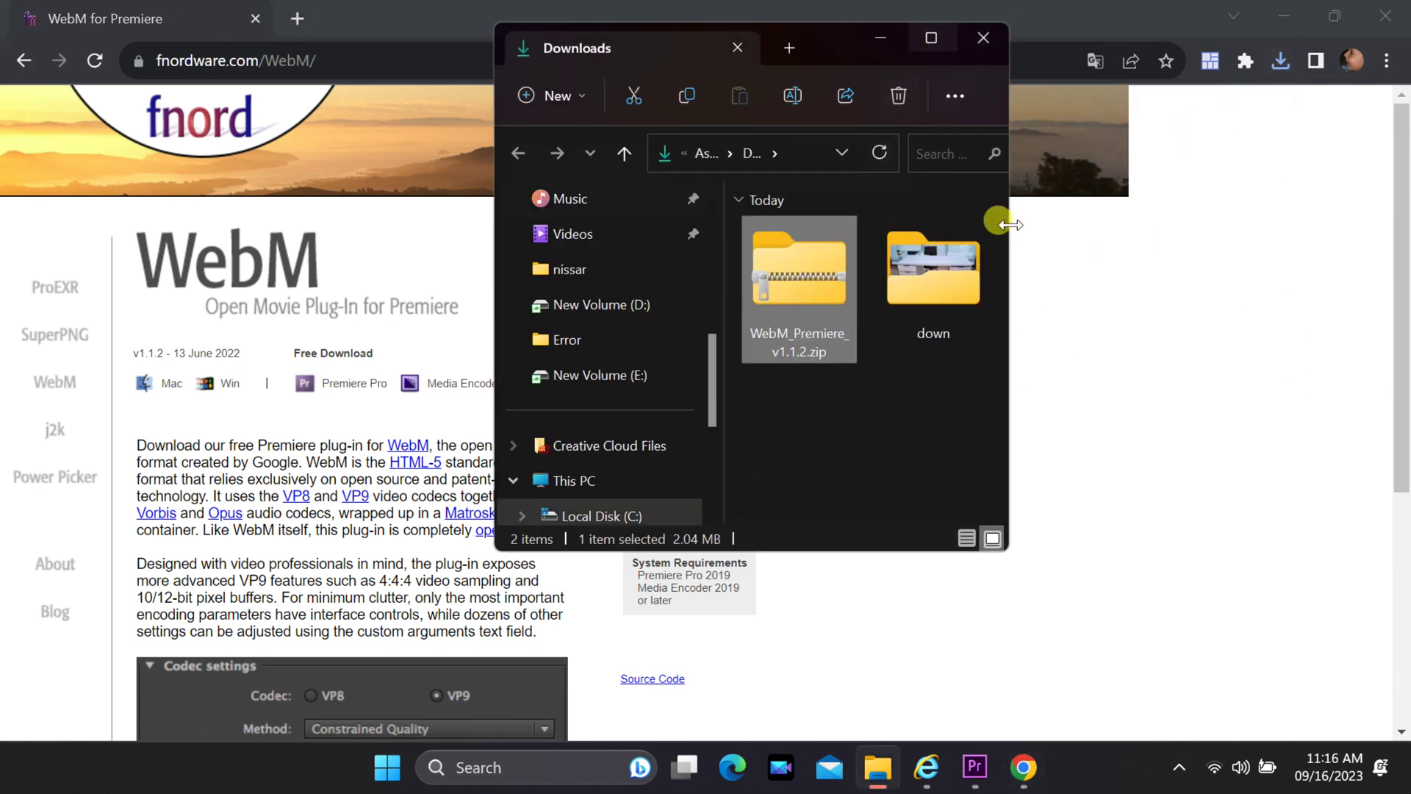
- Extract WebM_Premiere_v1.1.2.zip into its own folder and launch WebM Premiere.msi
drag(1005, 221, 1240, 245)
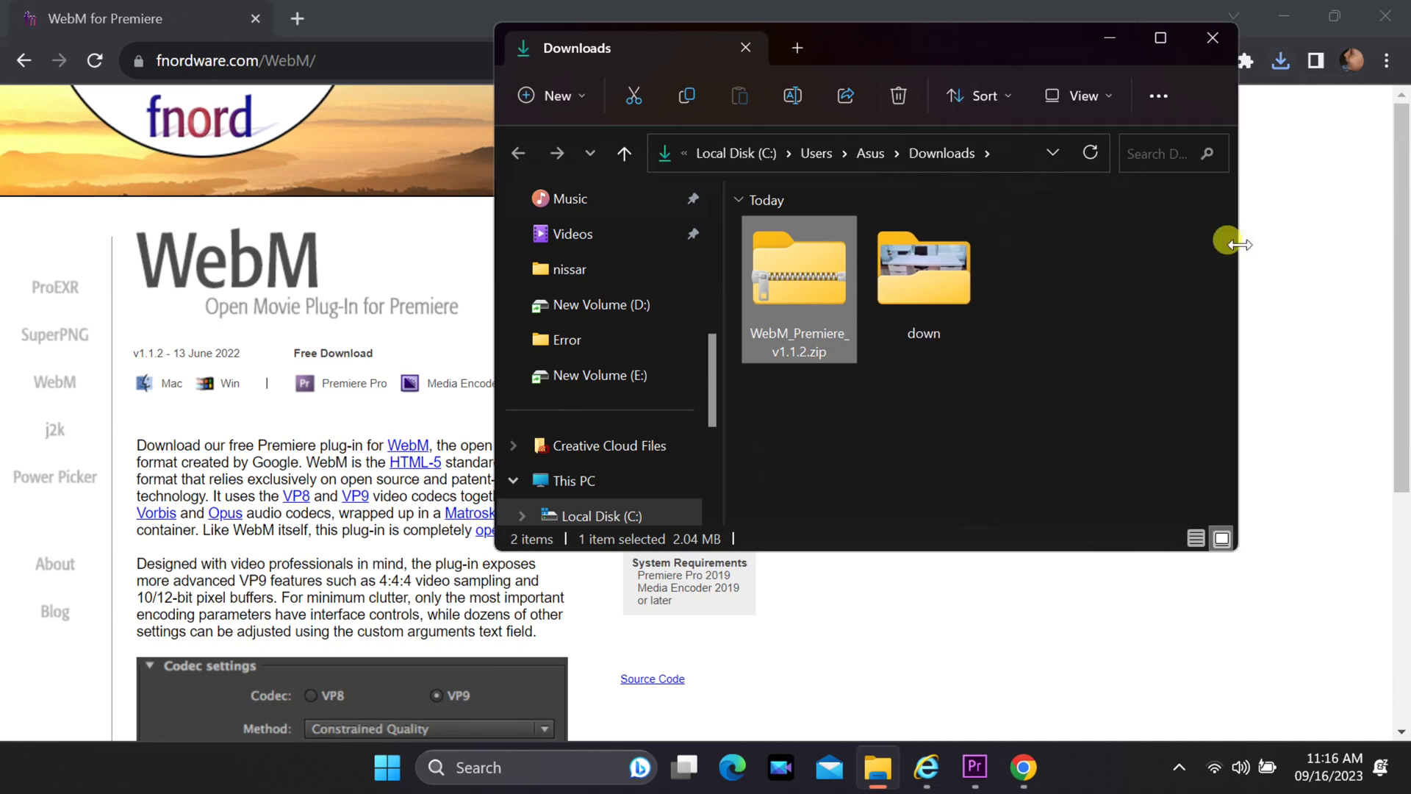
right_click(793, 266)
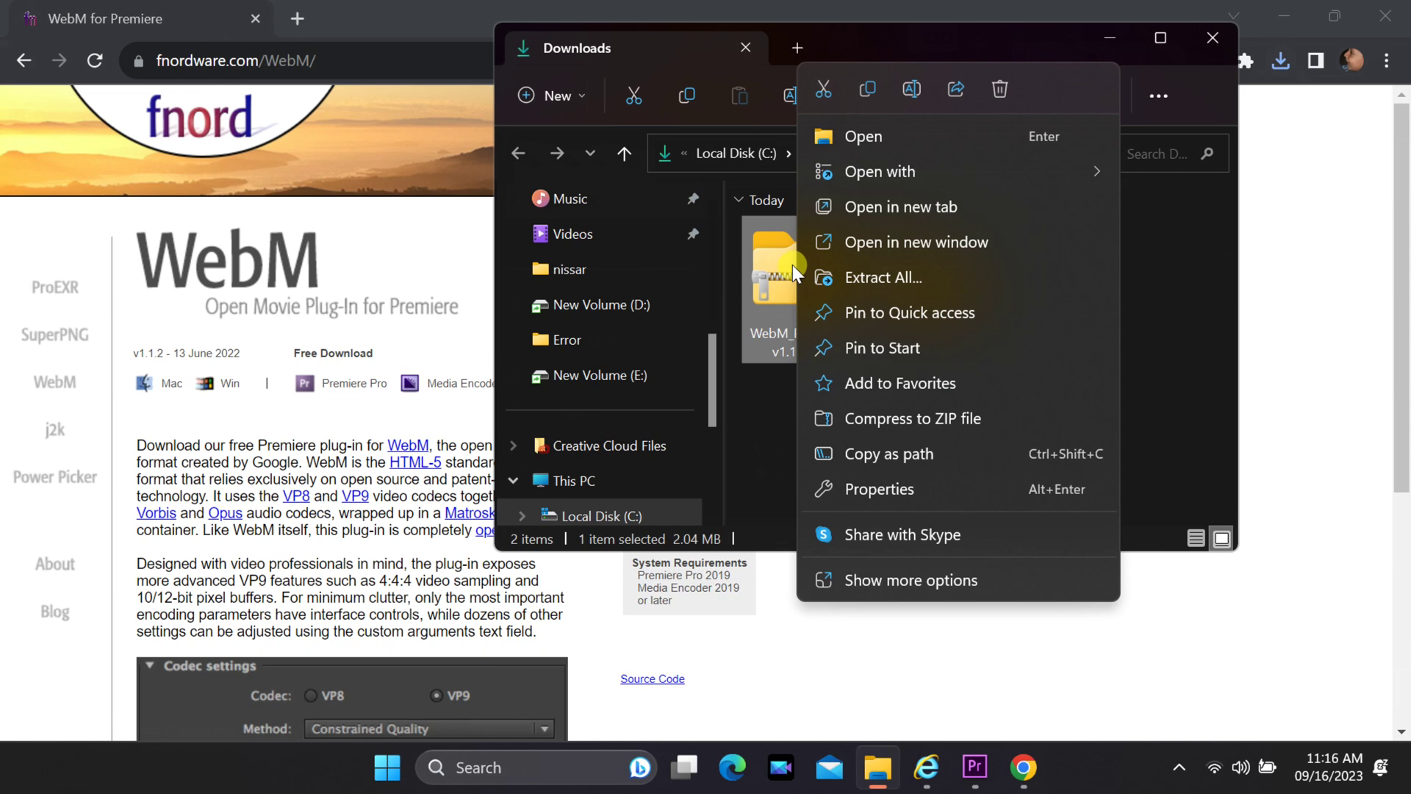
click(853, 277)
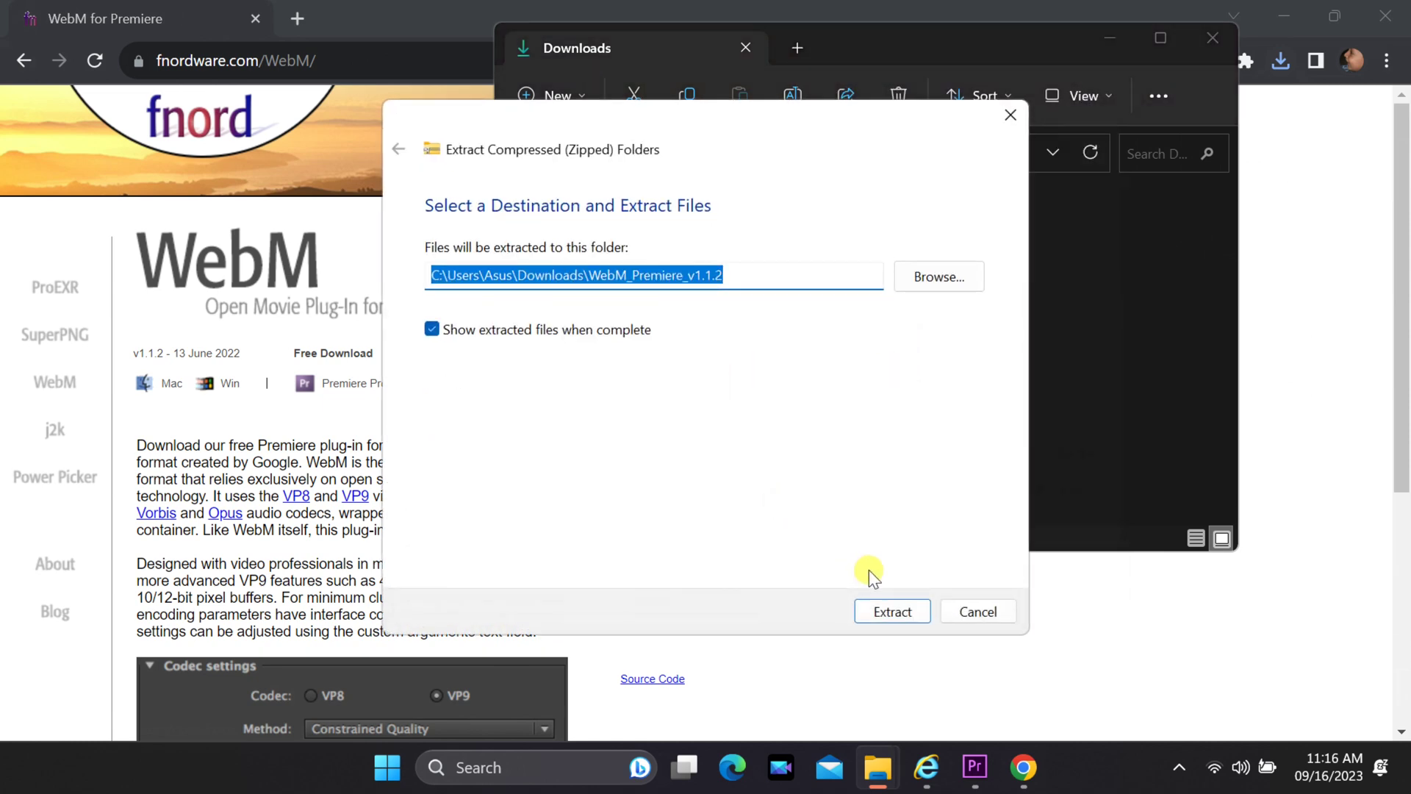
click(889, 611)
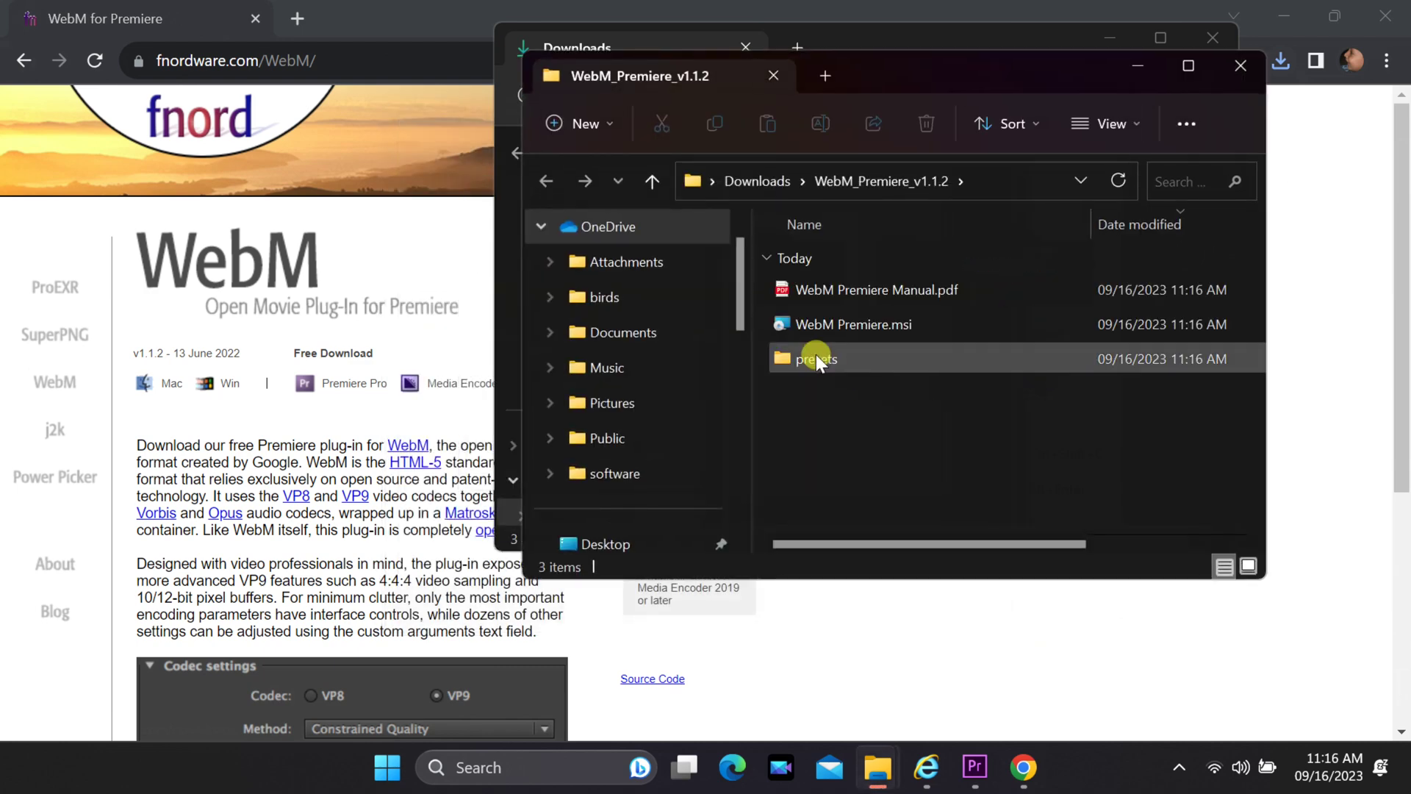
click(836, 330)
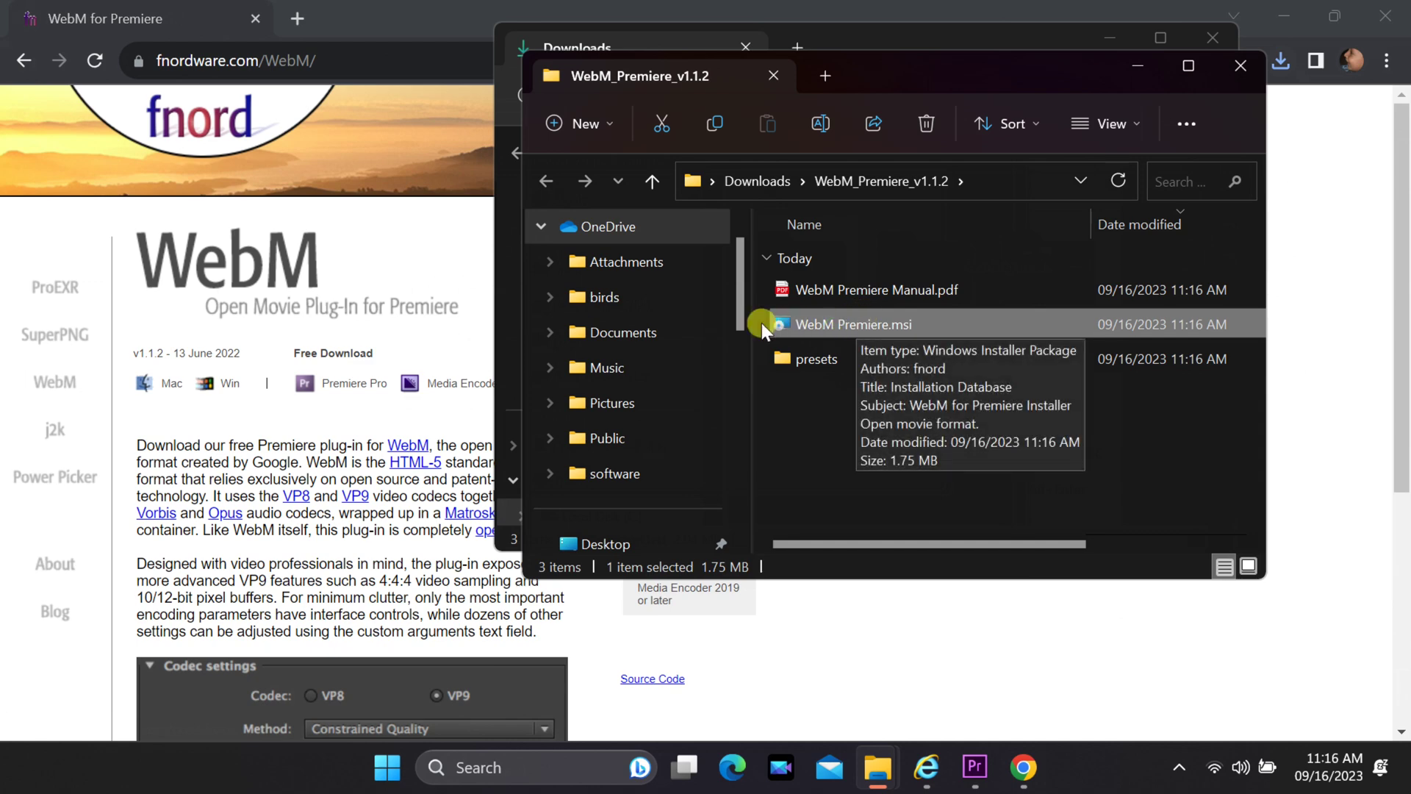
double_click(835, 325)
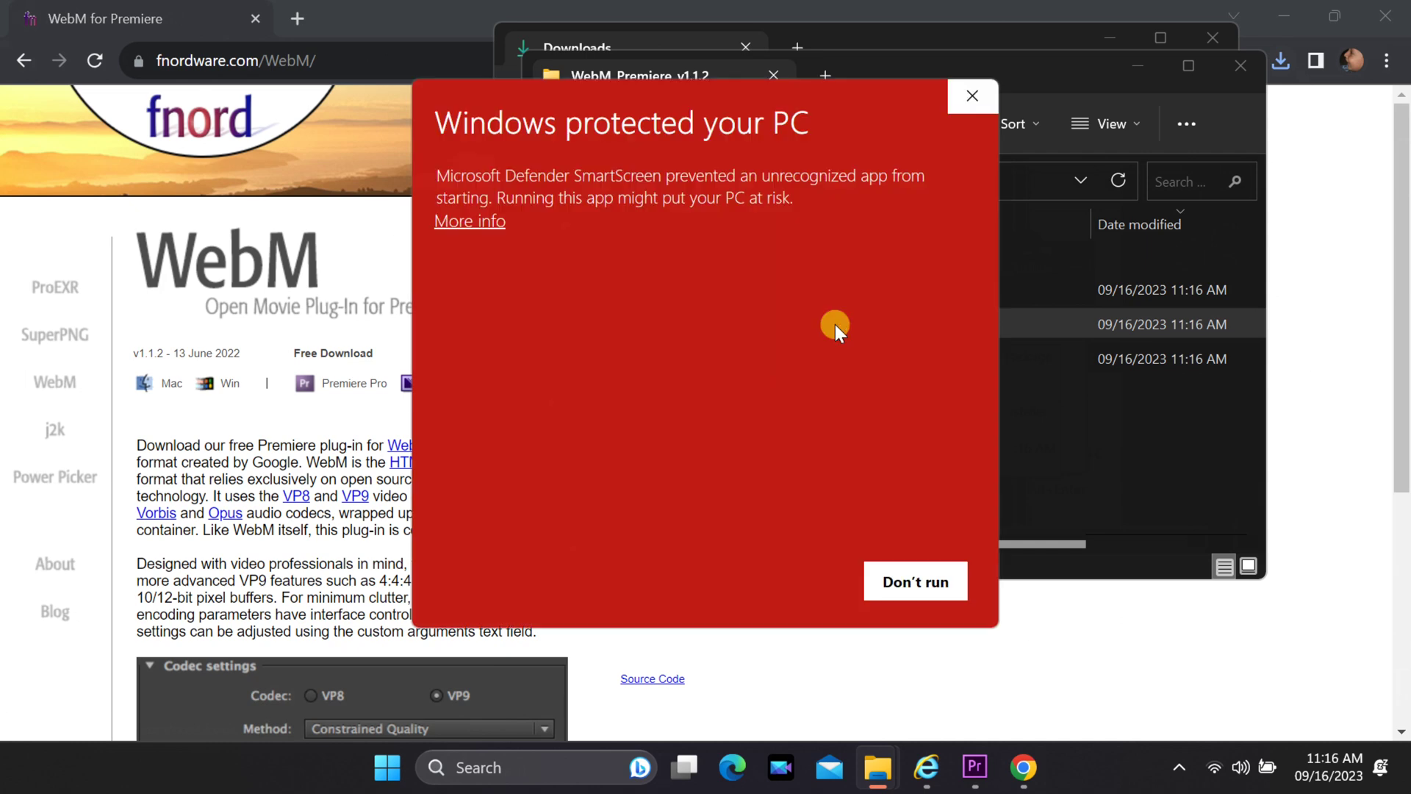
- Run the SmartScreen-blocked installer anyway, accept the license terms, and install the plug-in
click(473, 220)
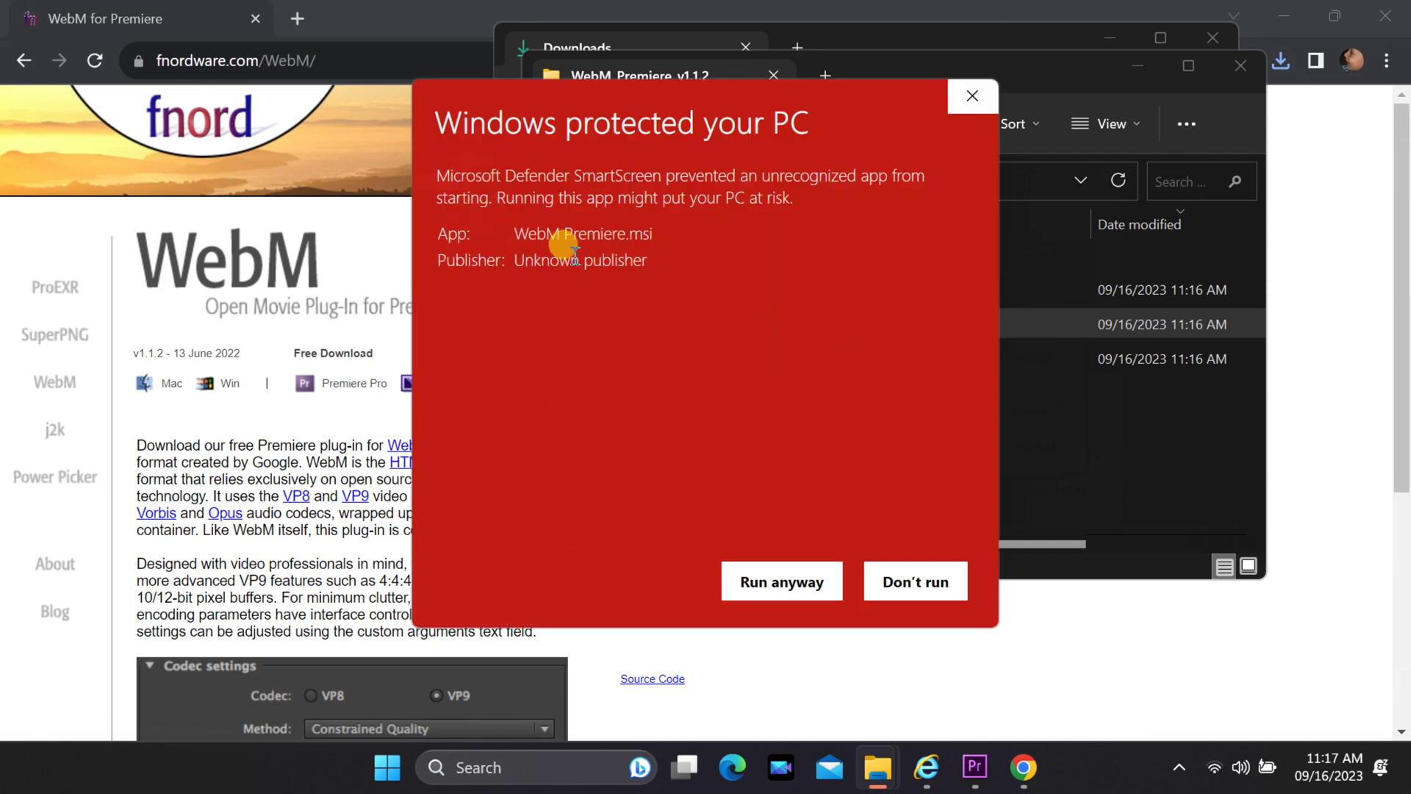
click(777, 586)
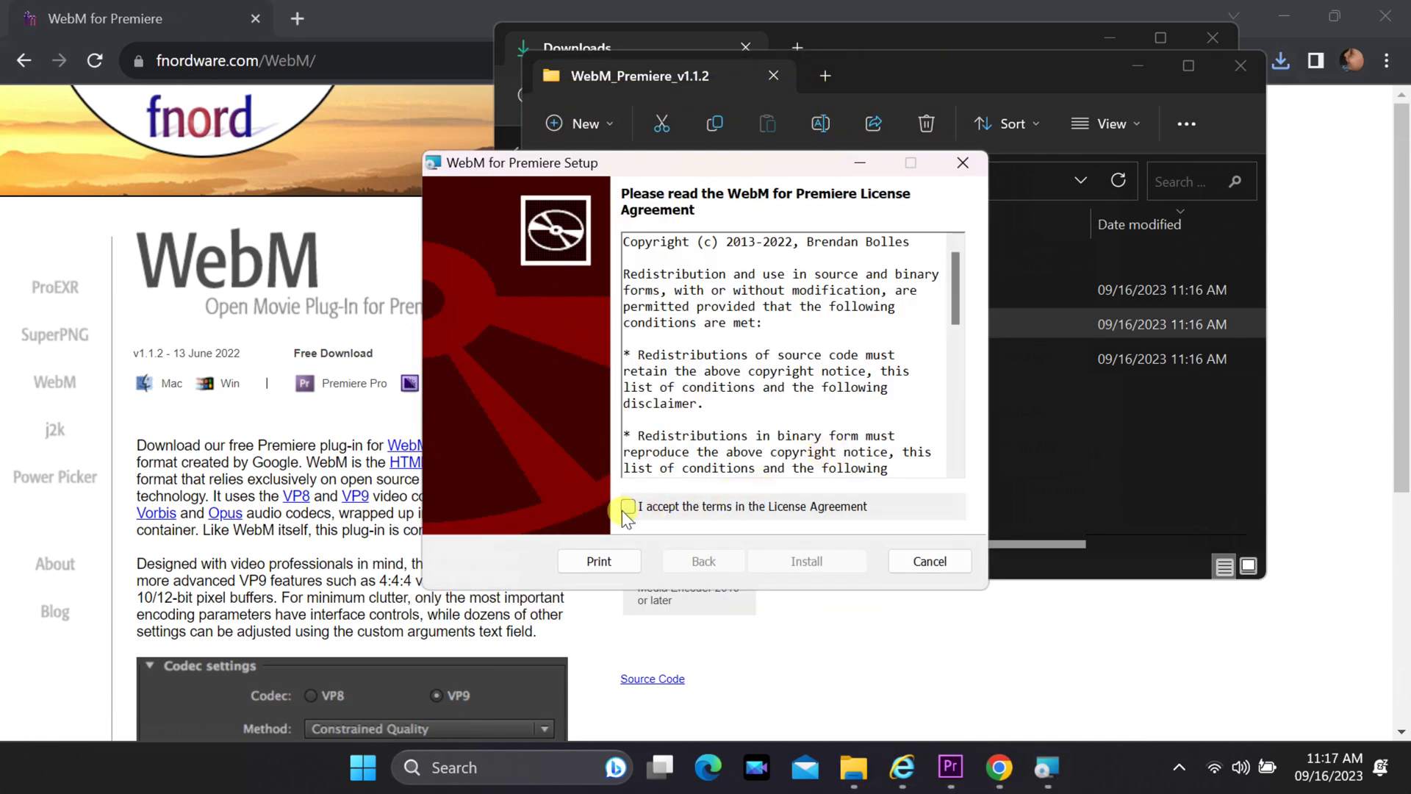
click(628, 507)
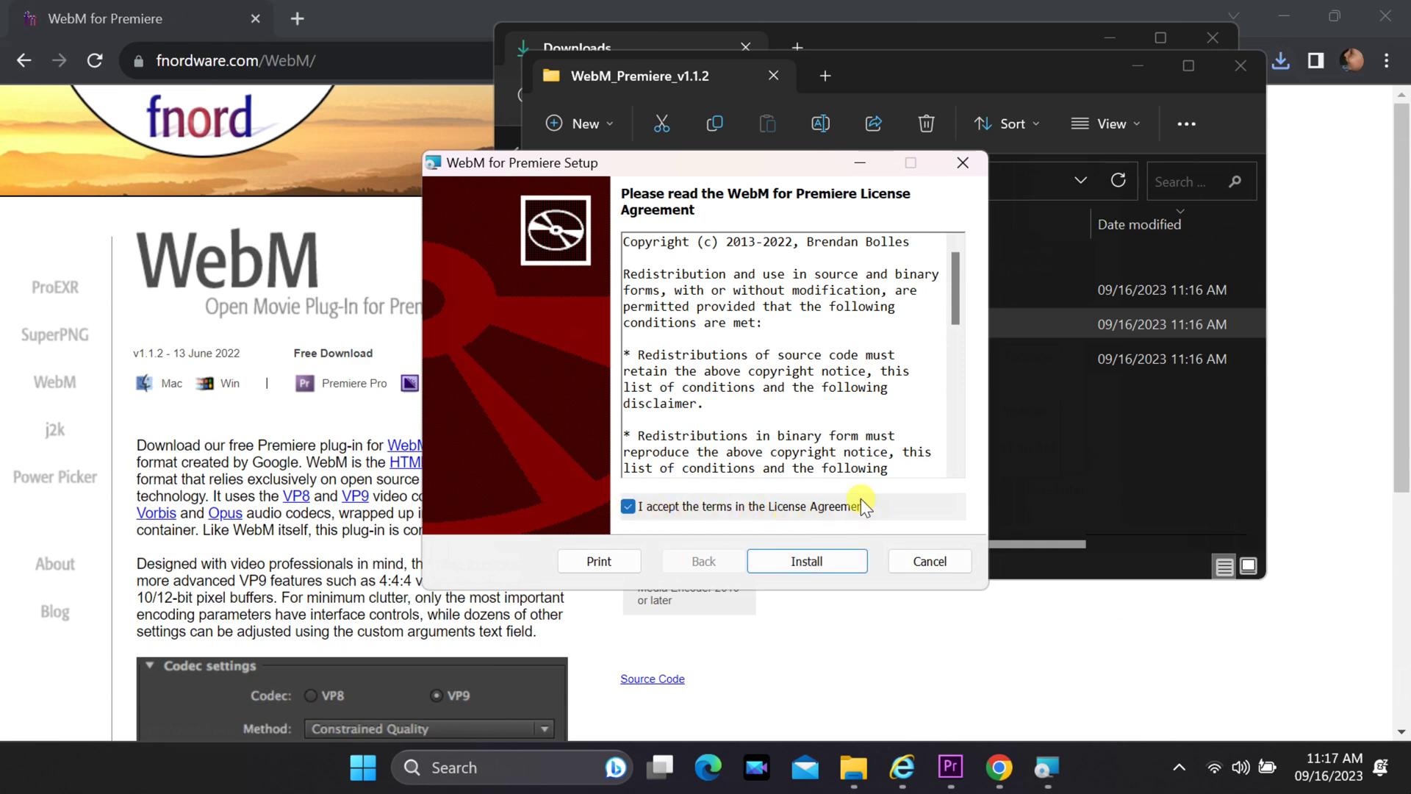
click(803, 562)
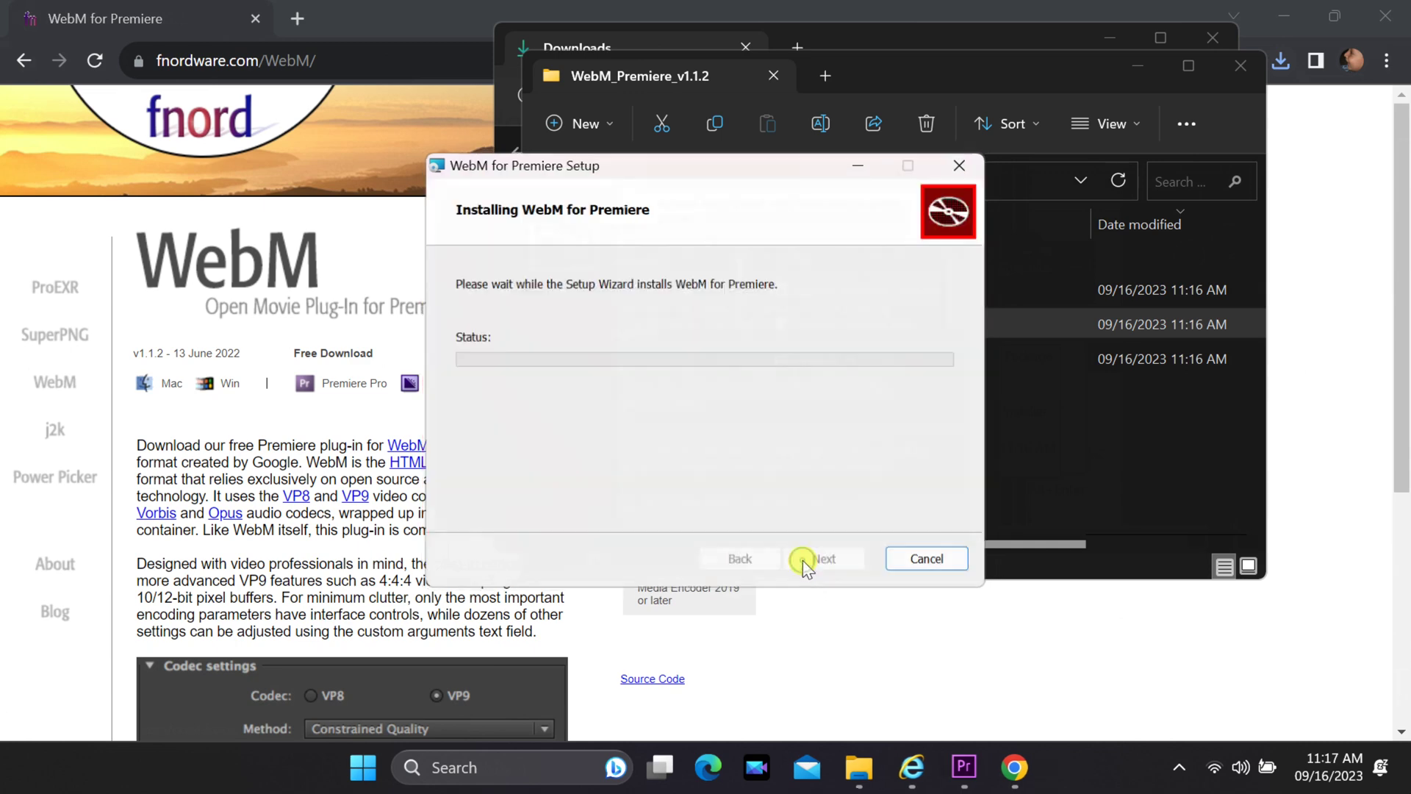
click(826, 562)
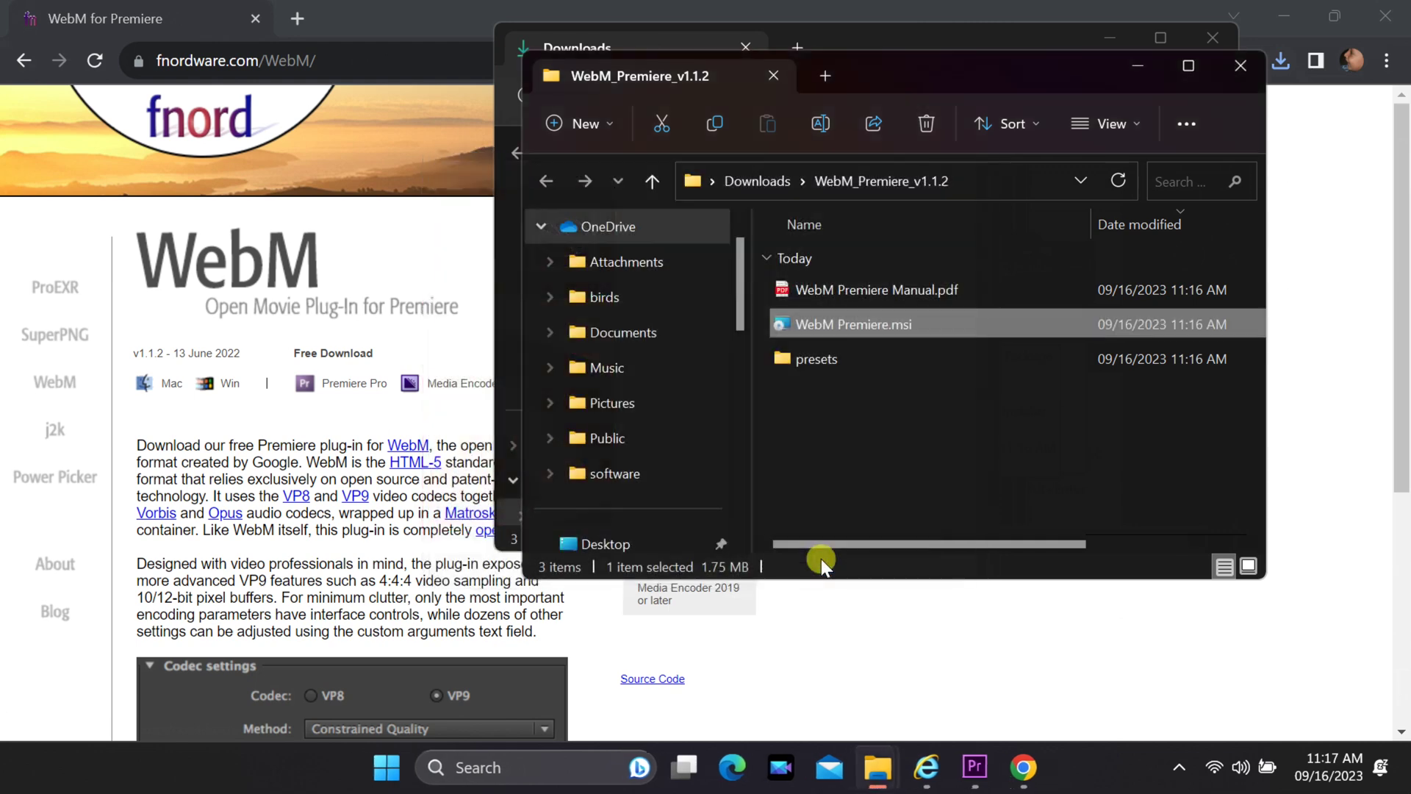
- Close both Explorer windows, minimize Chrome, and quit Premiere Pro
click(1239, 66)
click(1211, 37)
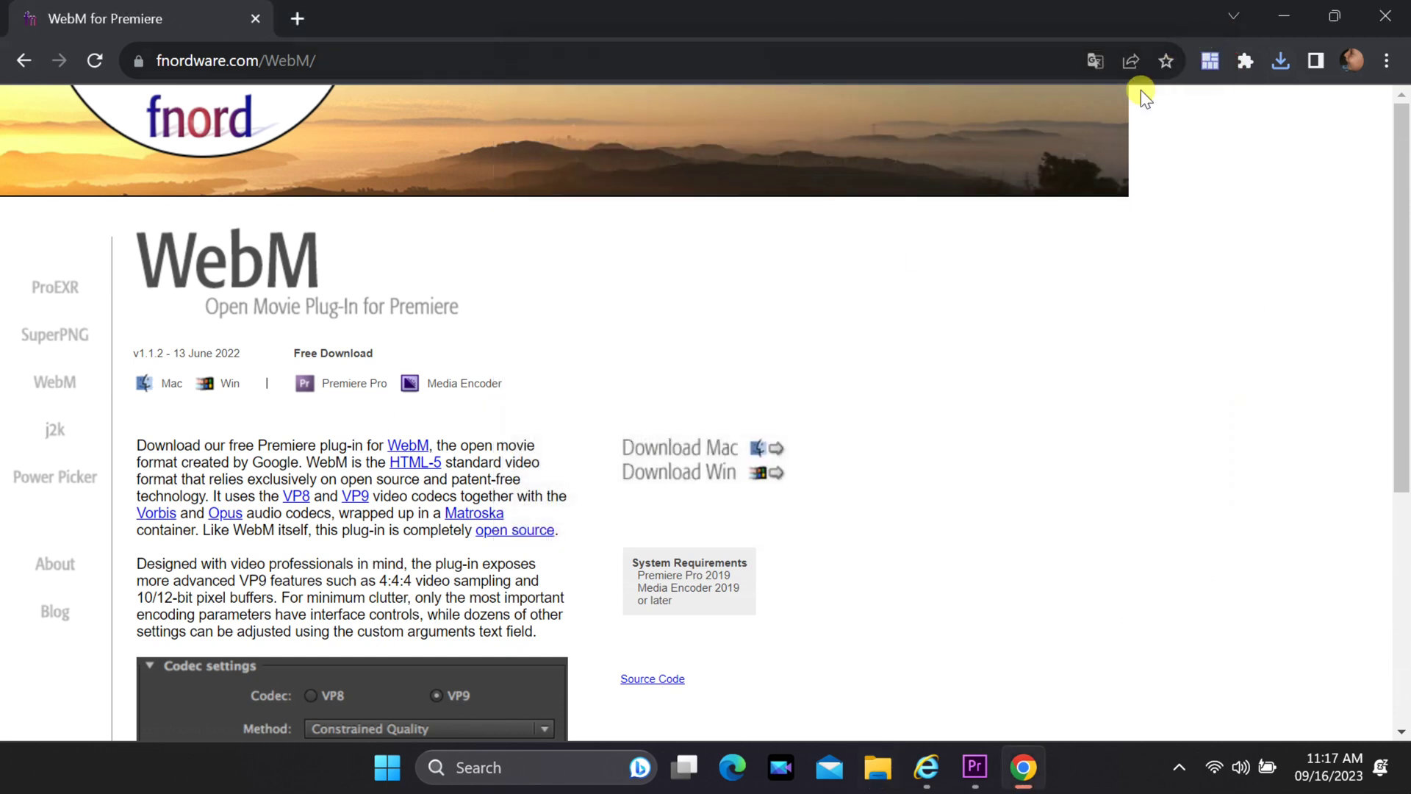
click(1284, 13)
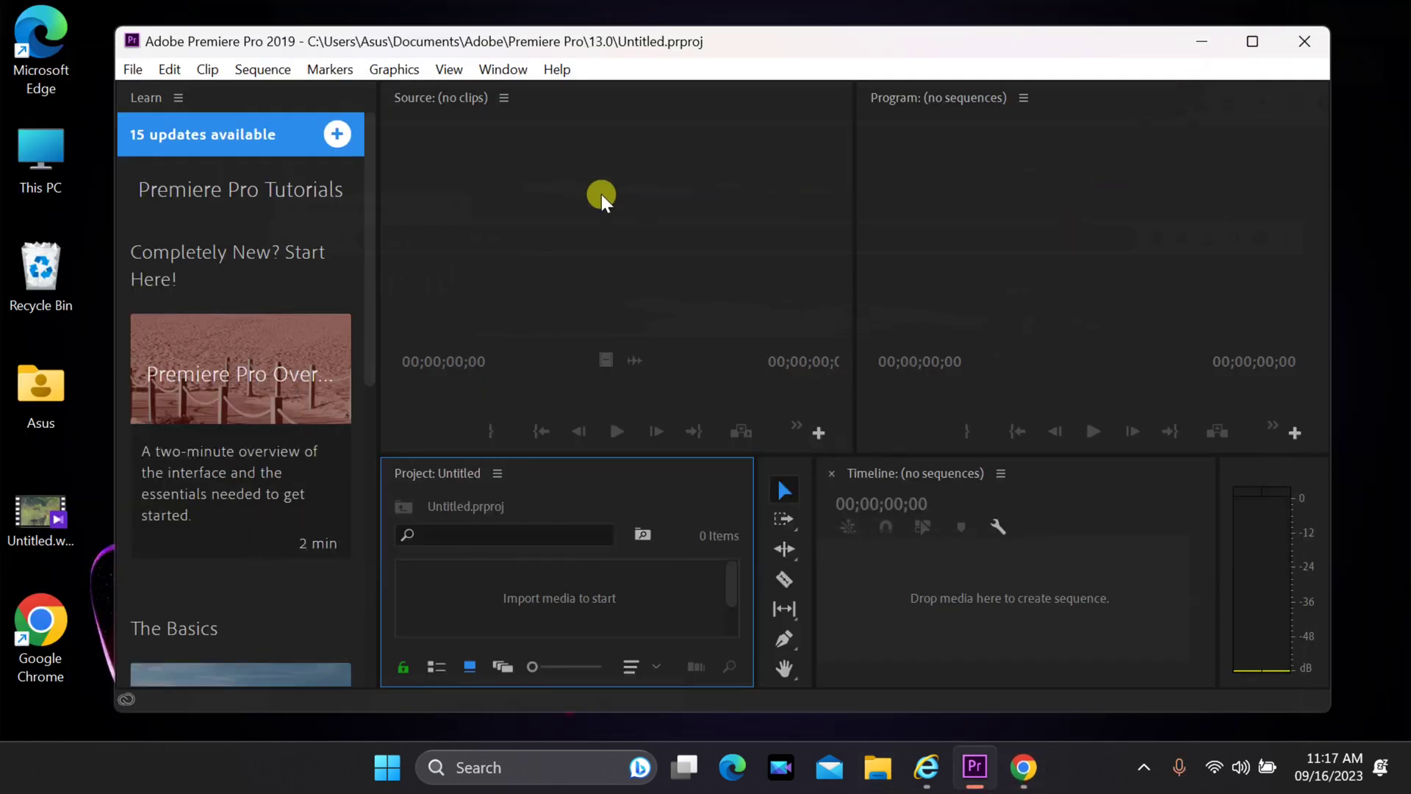
click(520, 205)
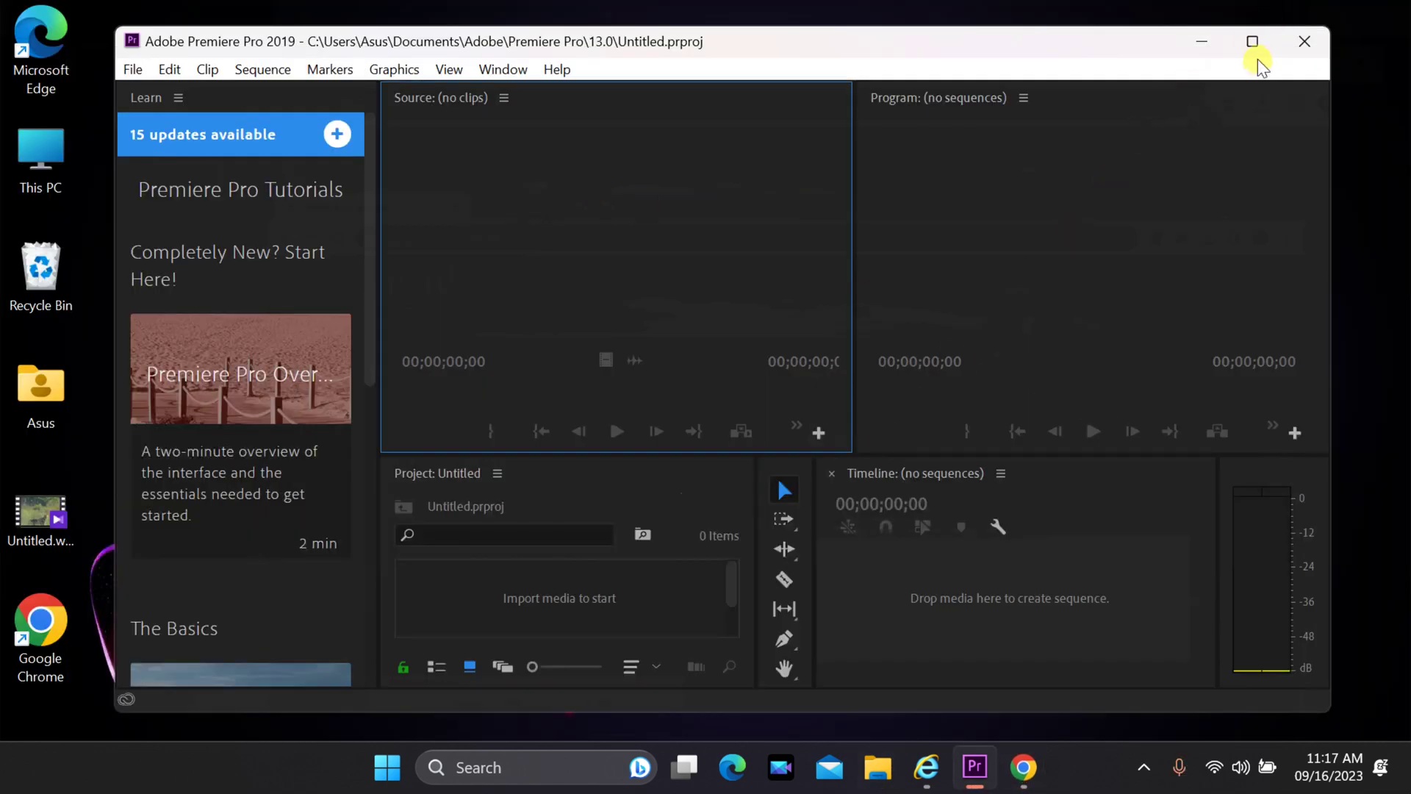
click(1303, 41)
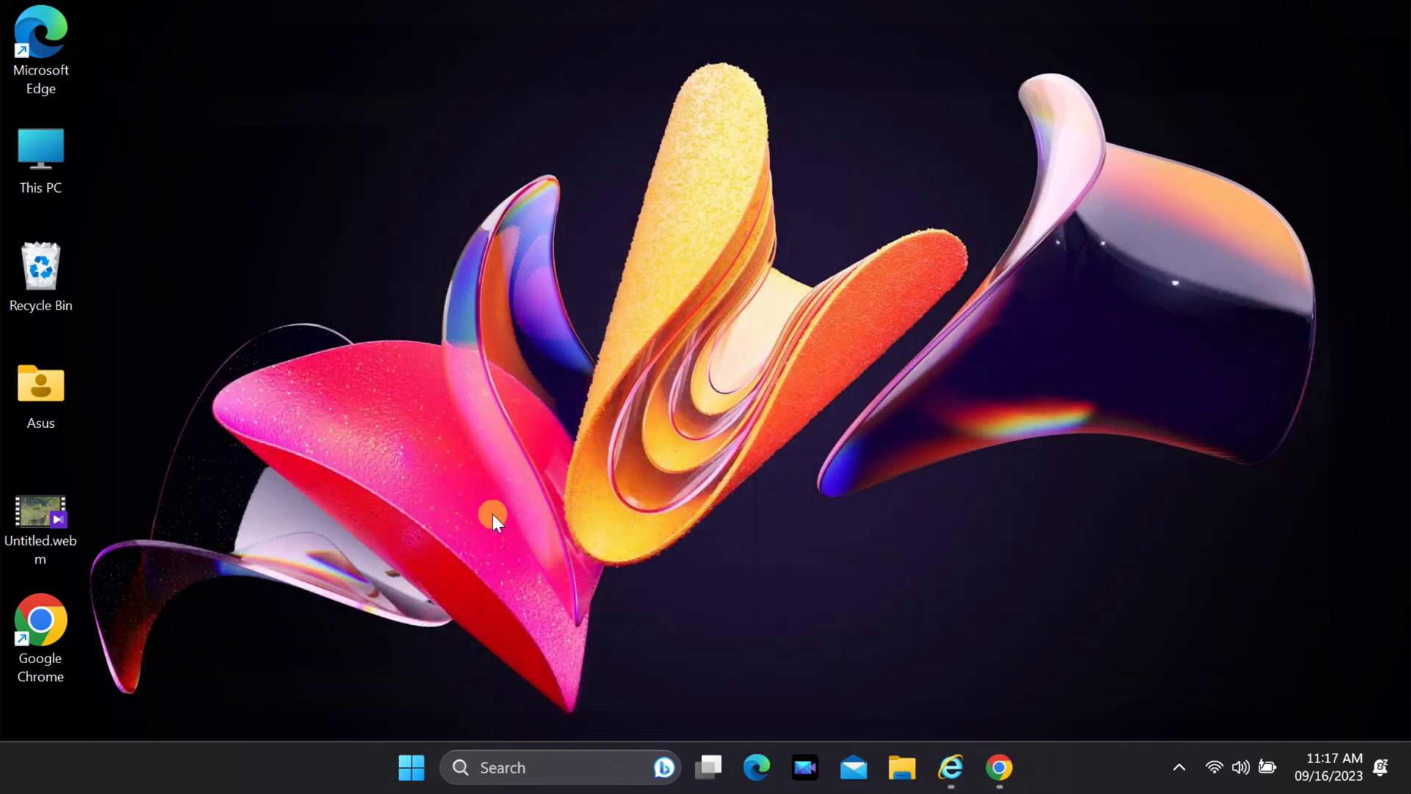
click(408, 771)
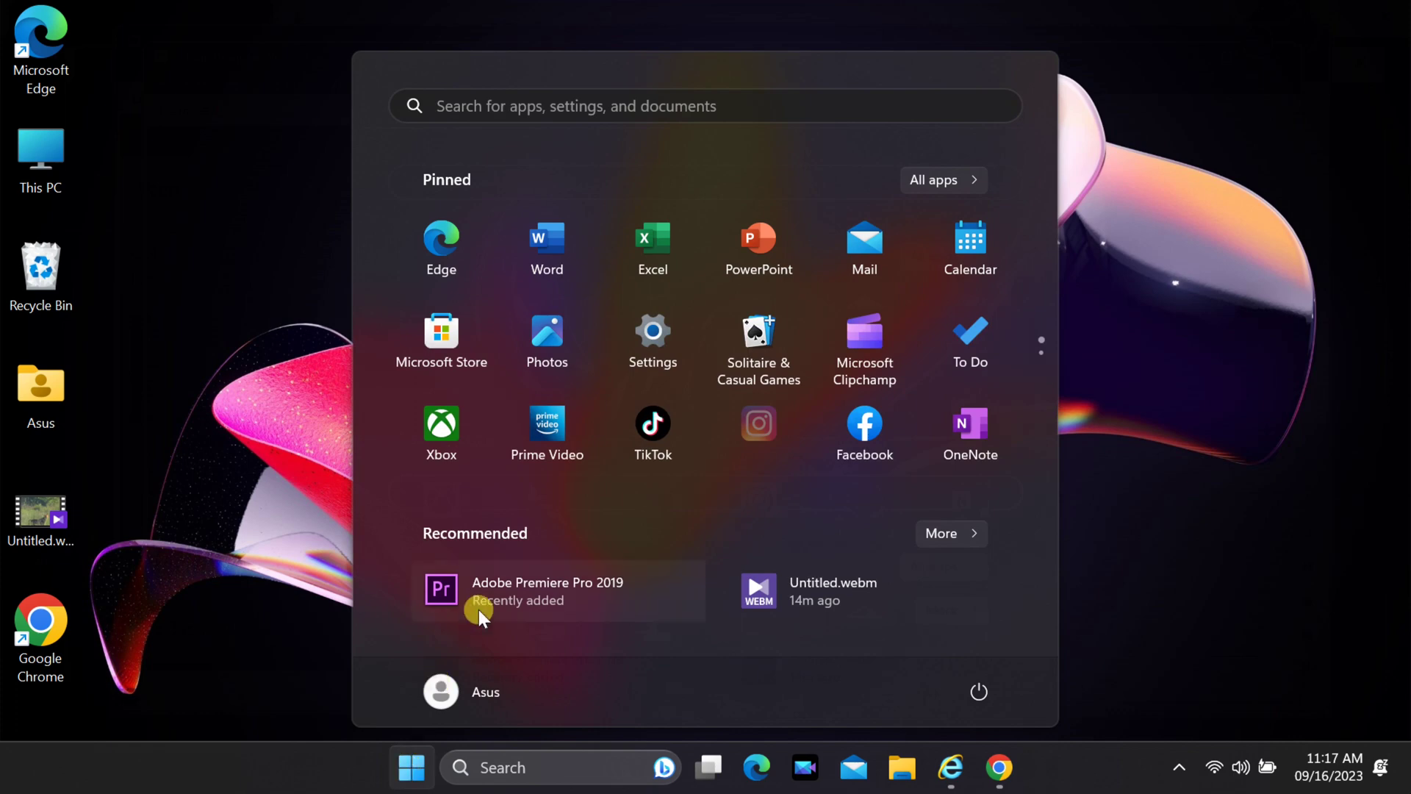
- Relaunch Adobe Premiere Pro 2019 from the Start menu and choose New Project on the Home screen
click(518, 591)
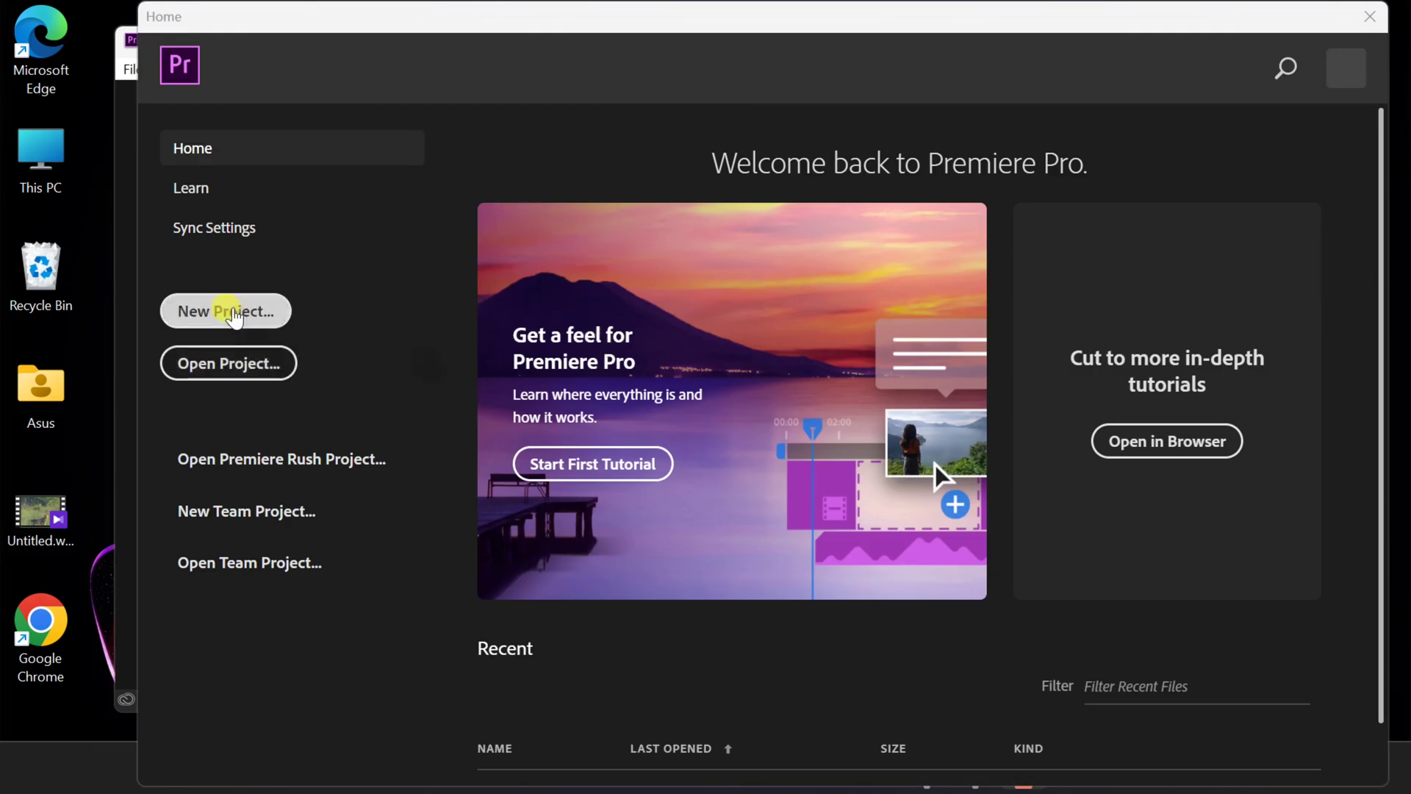
click(234, 309)
- Create a new Untitled project, overwrite the existing one, and widen the Project panel
click(894, 707)
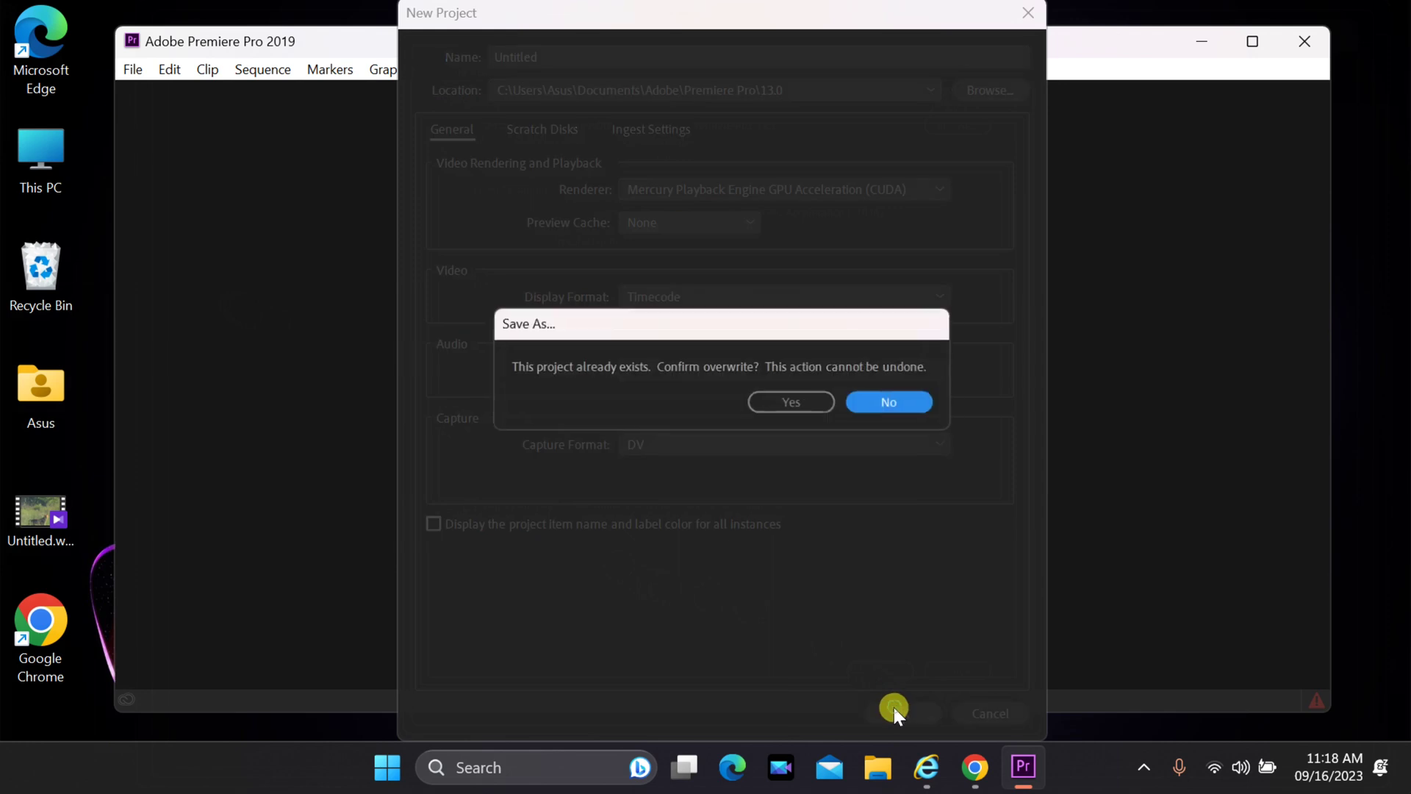
click(779, 408)
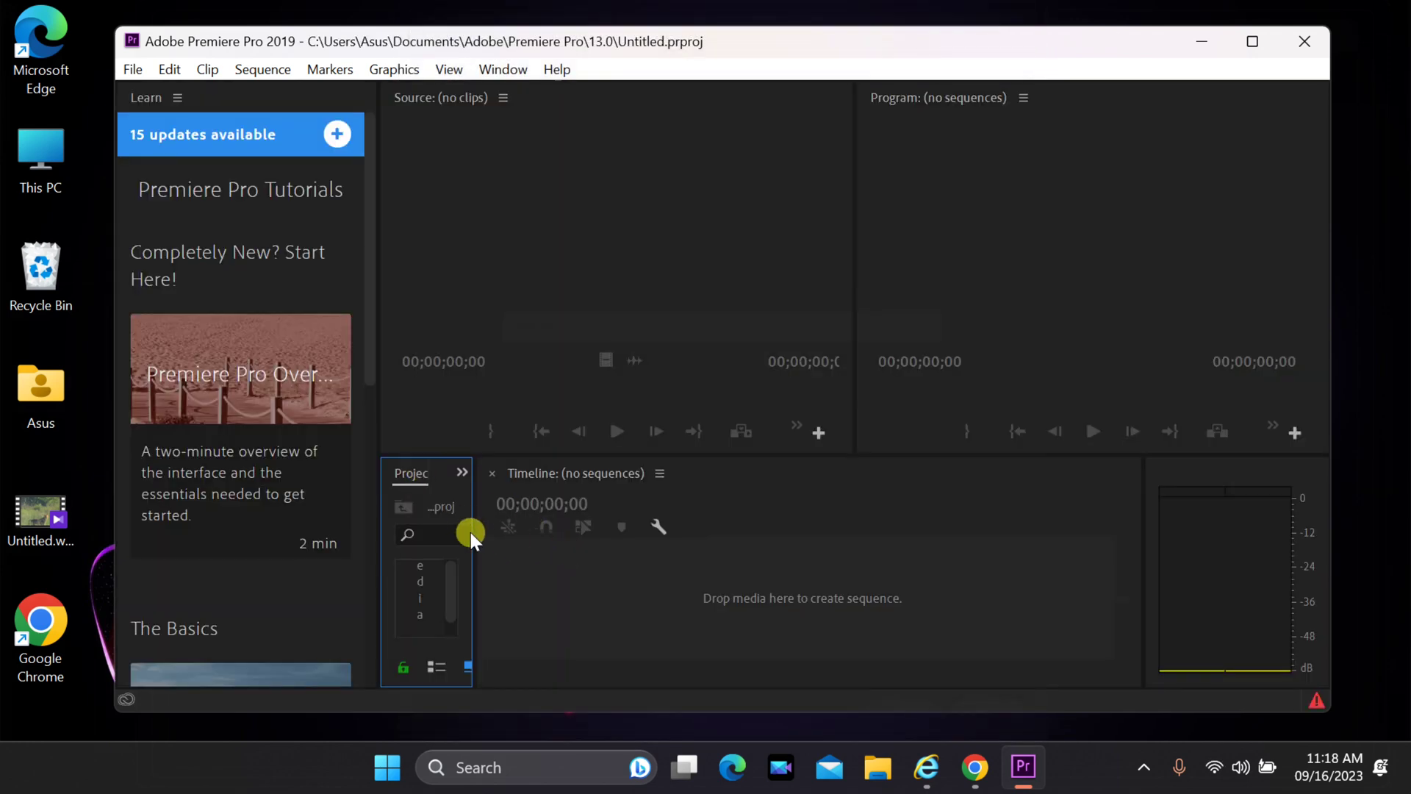
drag(474, 542, 753, 508)
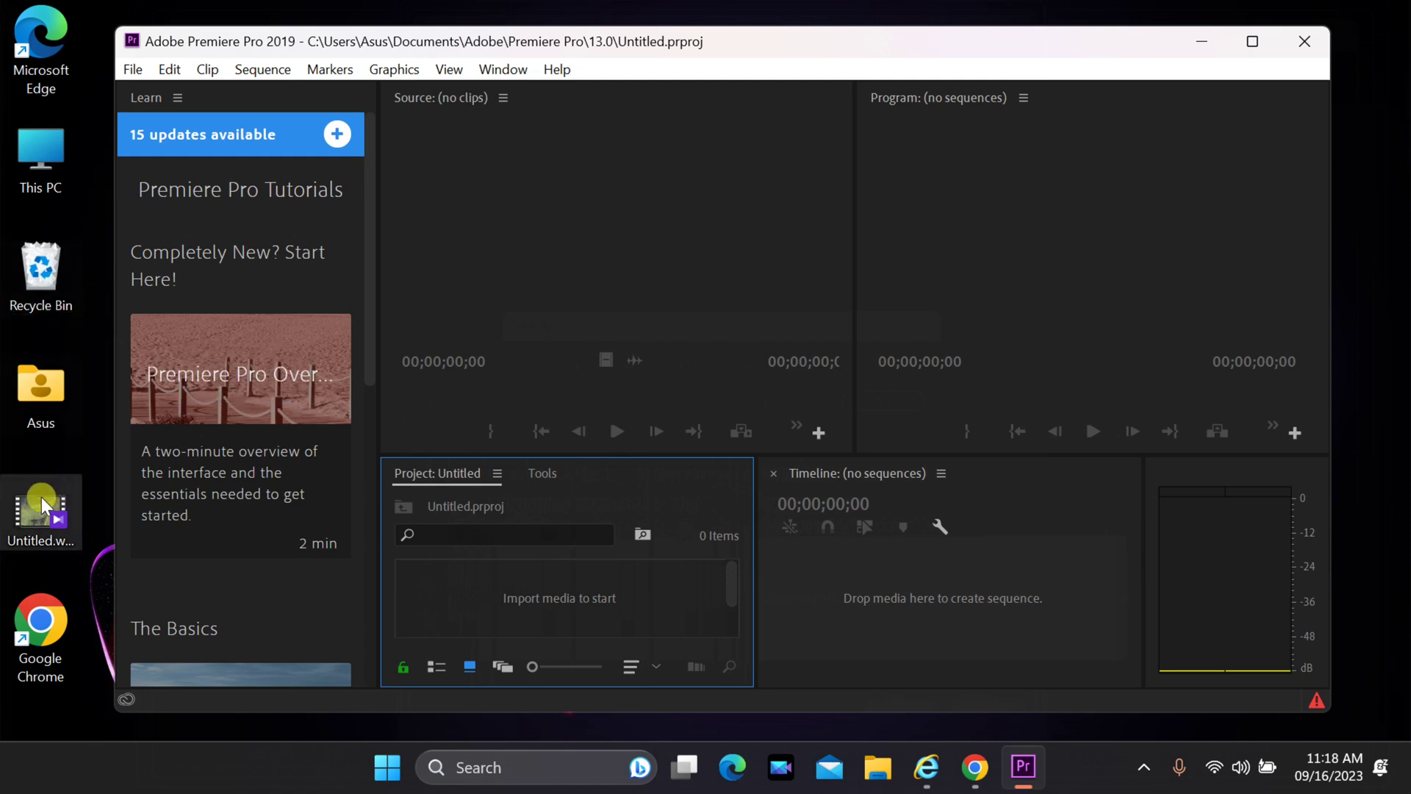
- Import Untitled.webm and put it on a new sequence, then try importing it into the older Premiere
drag(42, 501, 541, 584)
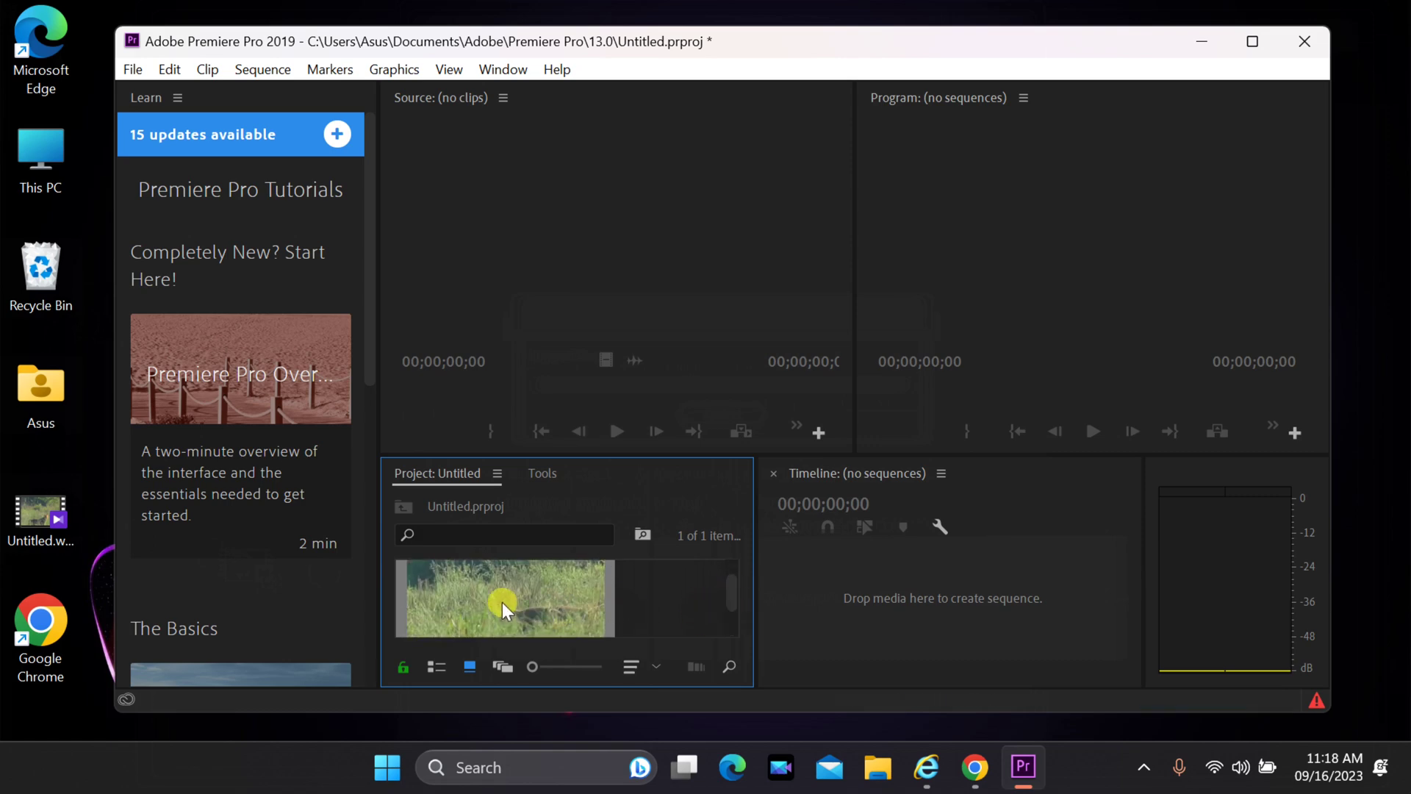
drag(501, 602, 853, 585)
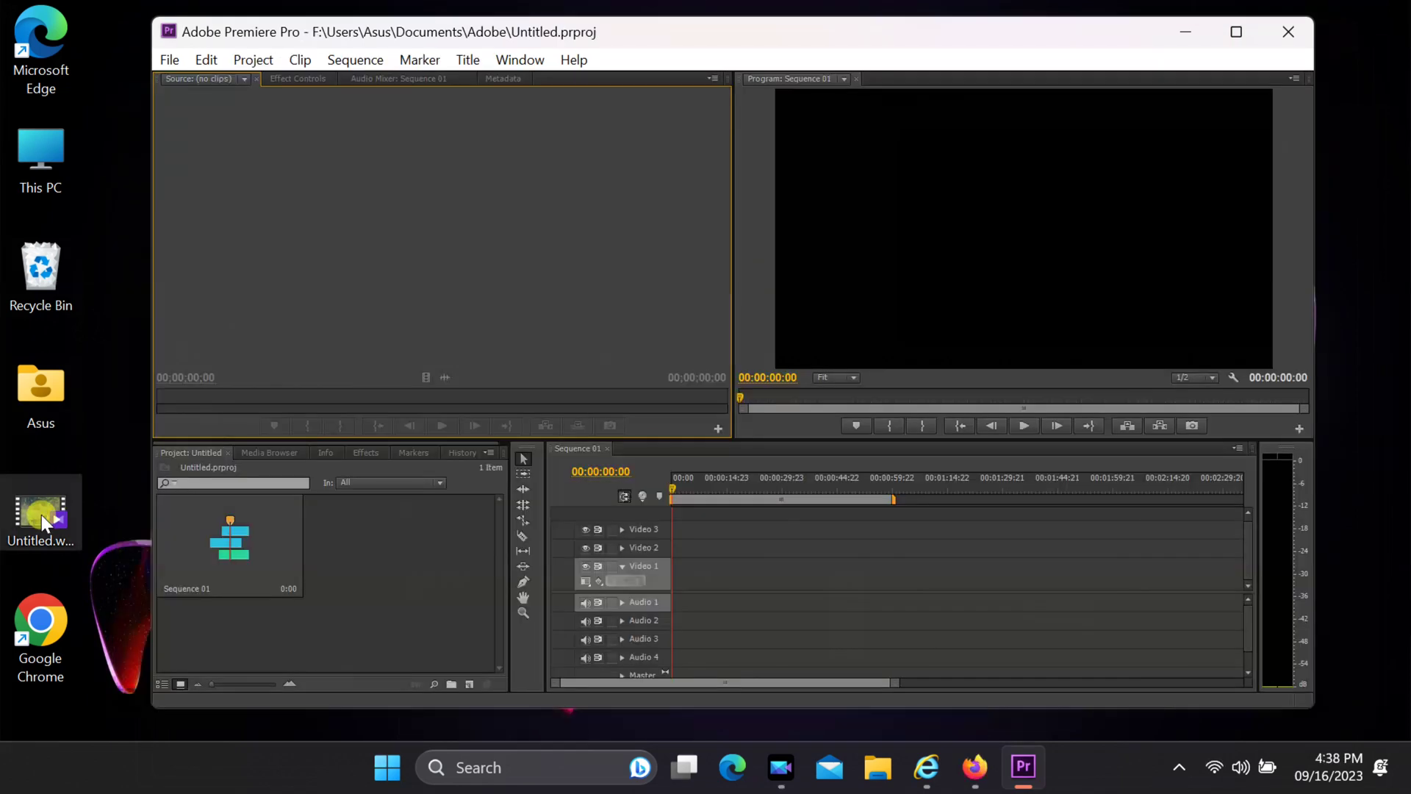
drag(41, 514, 376, 525)
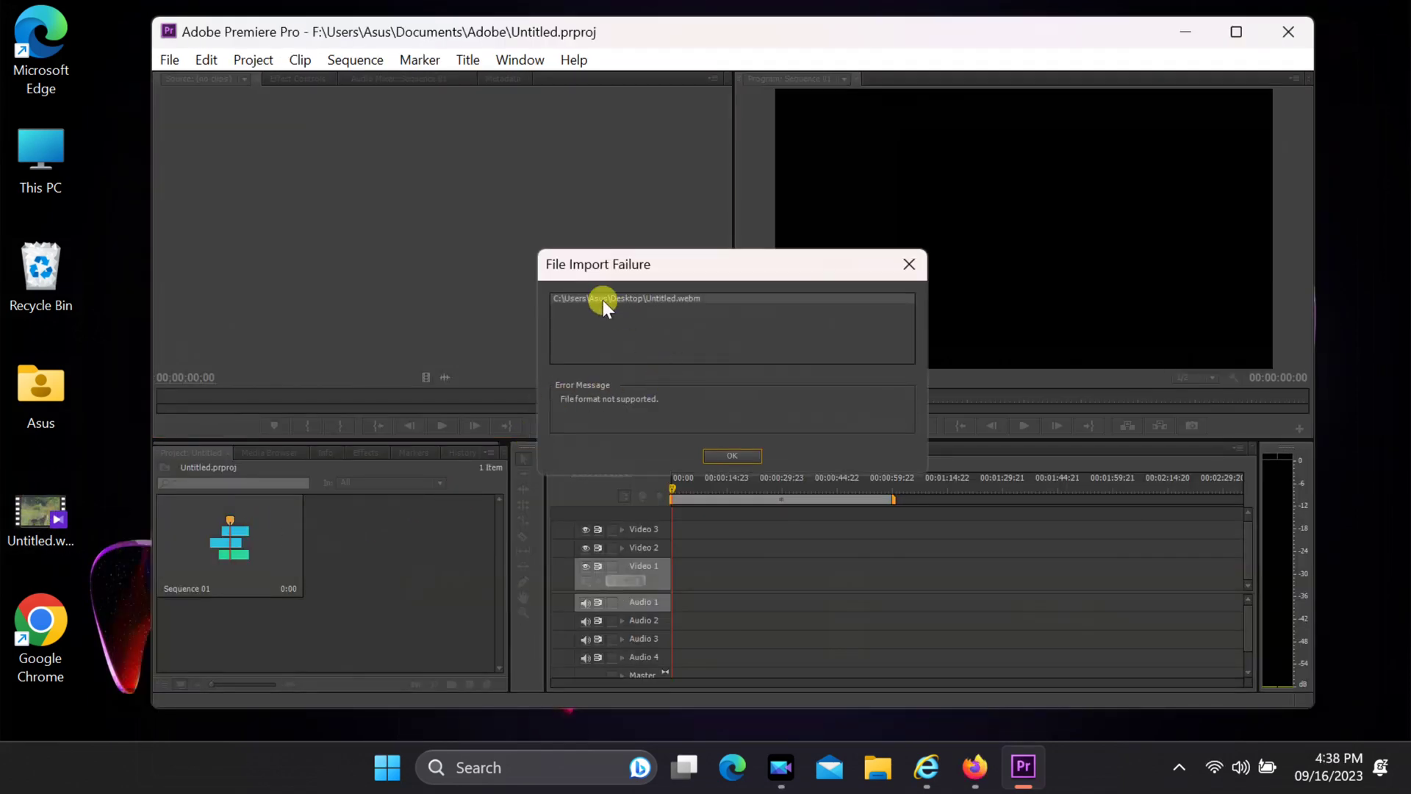
click(730, 456)
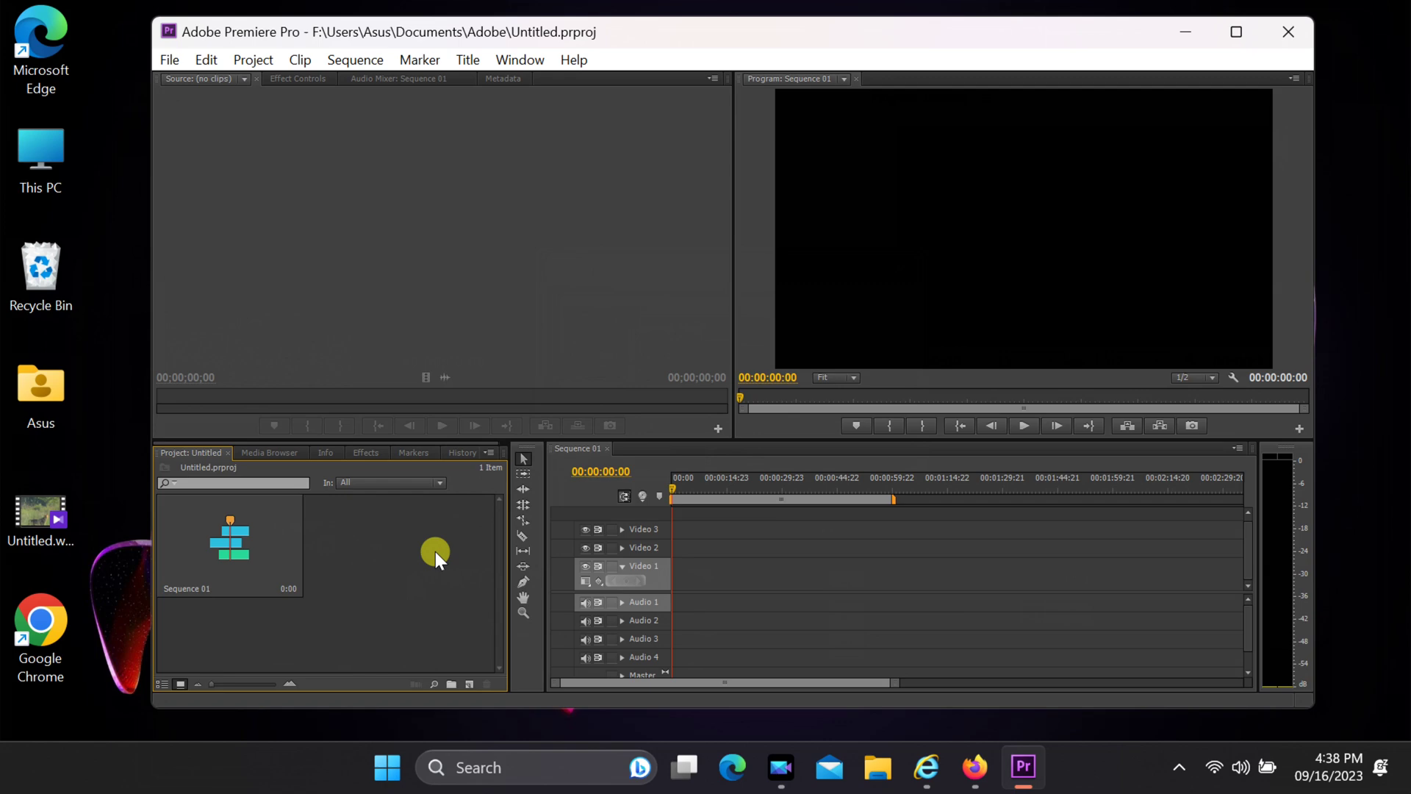
double_click(30, 627)
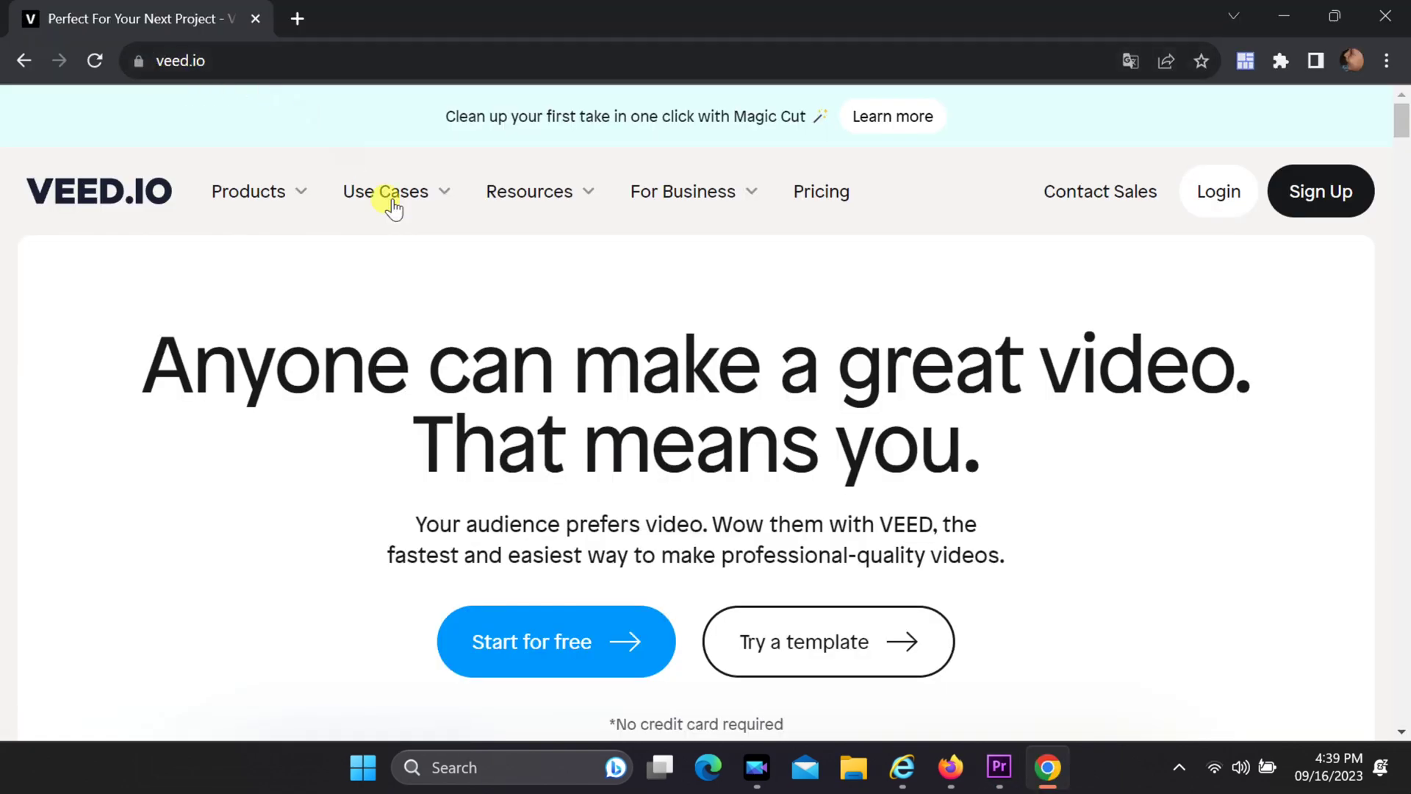
- Go to the Video Converter page from VEED.io's Products menu
mouse_move(416, 243)
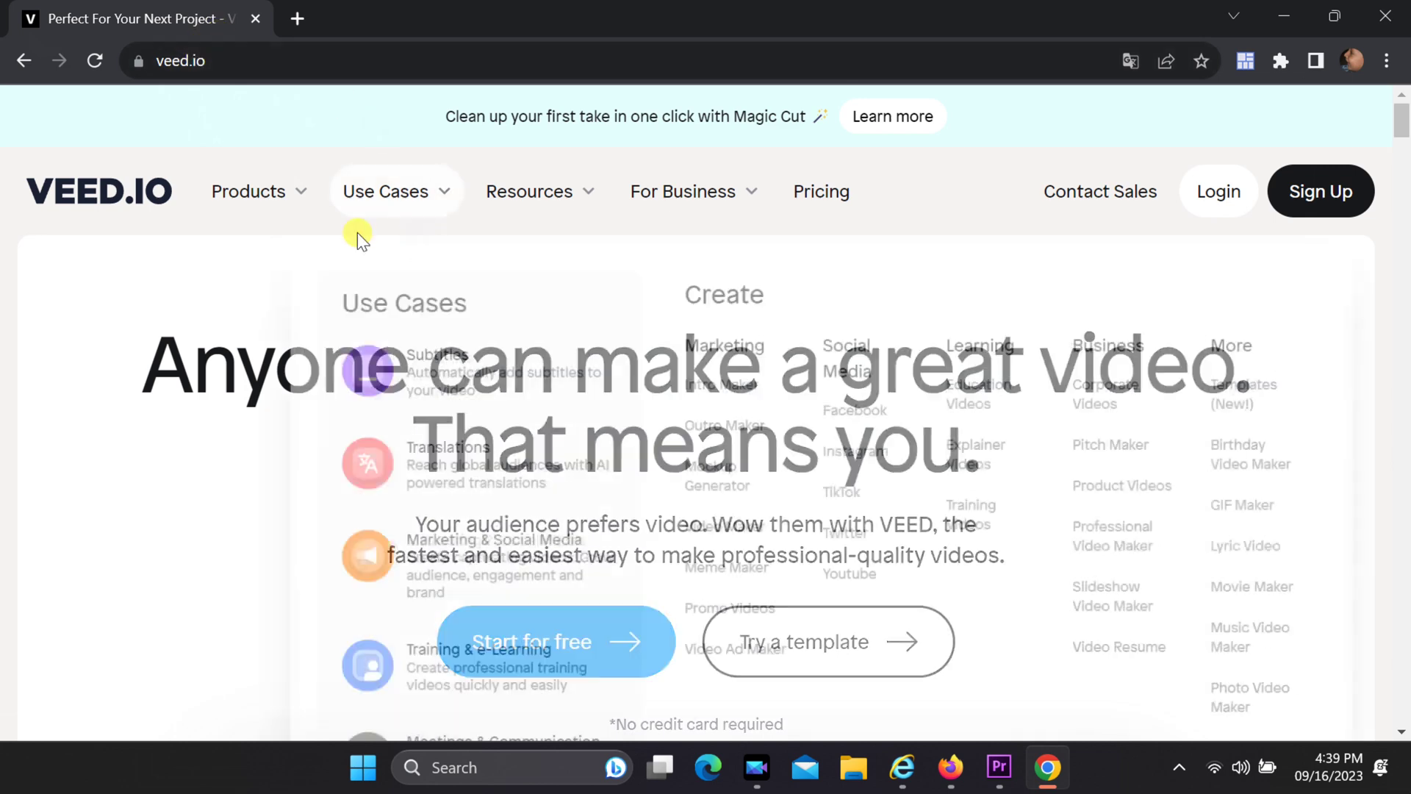
mouse_move(293, 189)
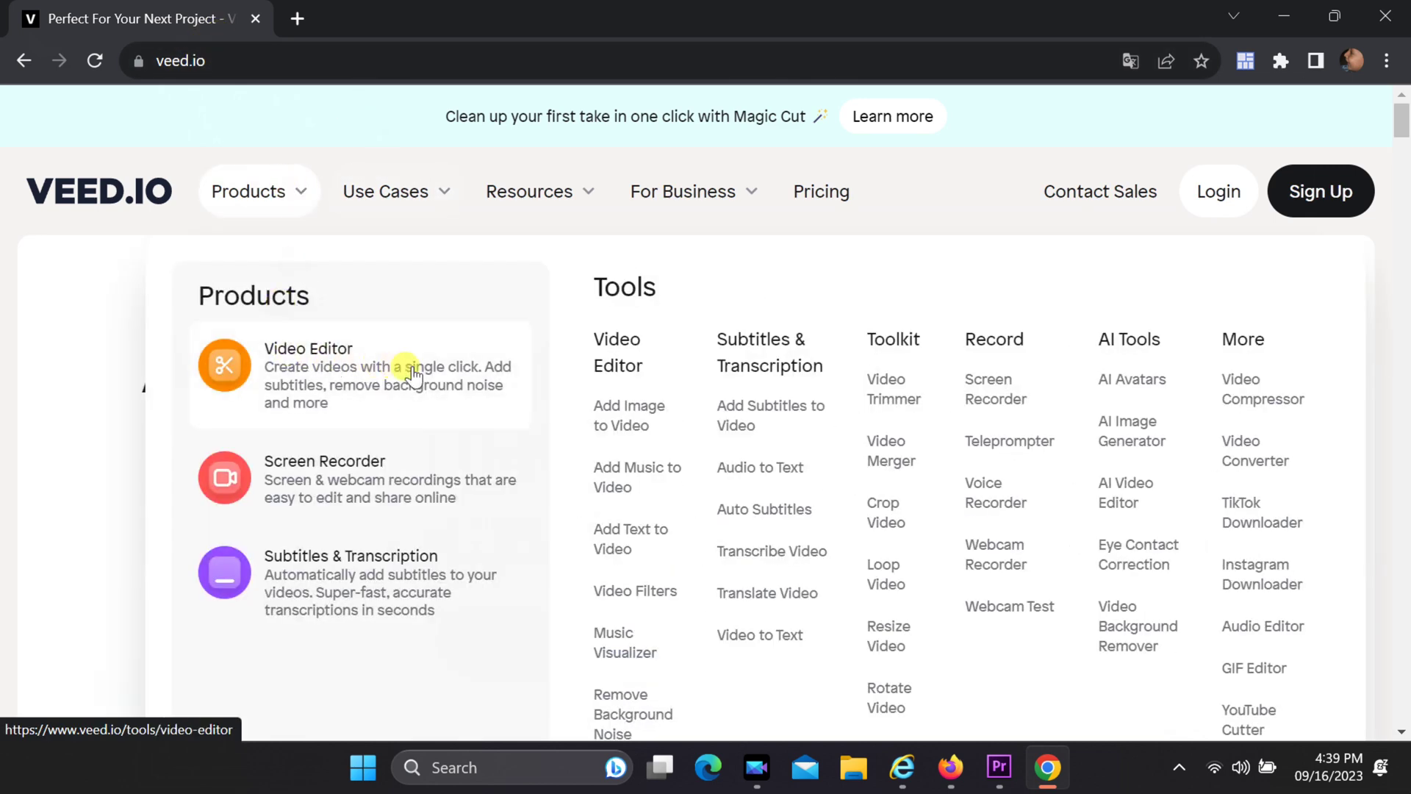
click(1257, 459)
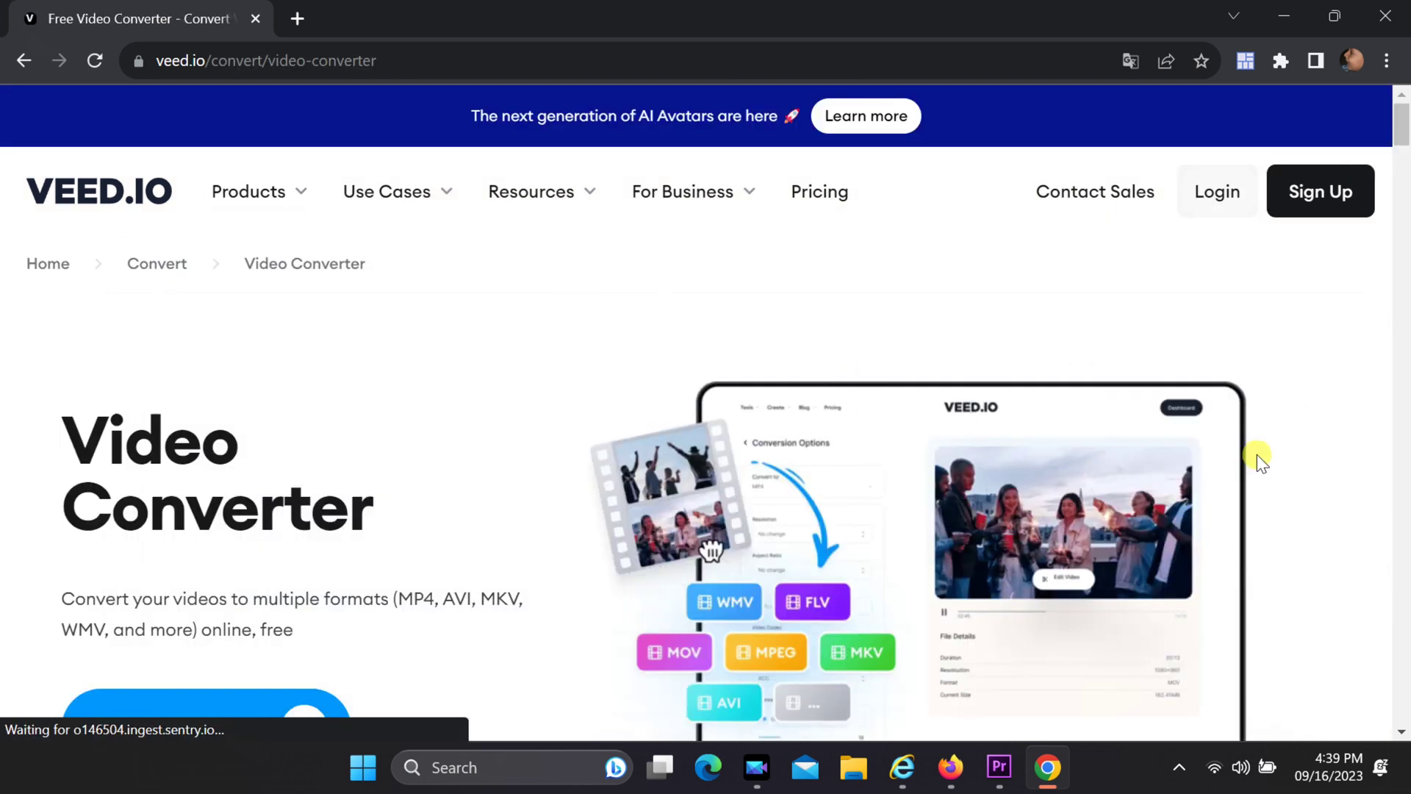
scroll(1257, 452, down, 4)
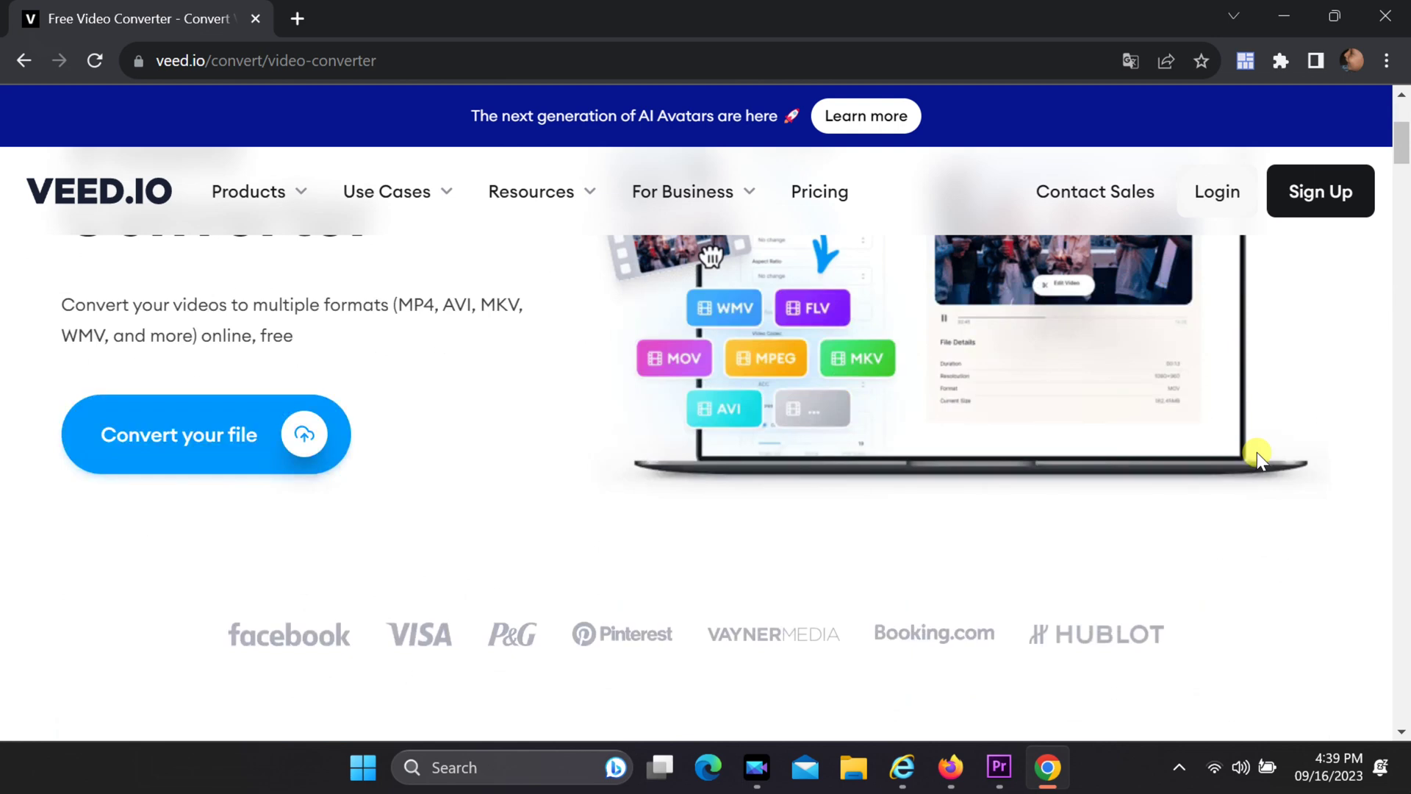
scroll(1256, 452, up, 2)
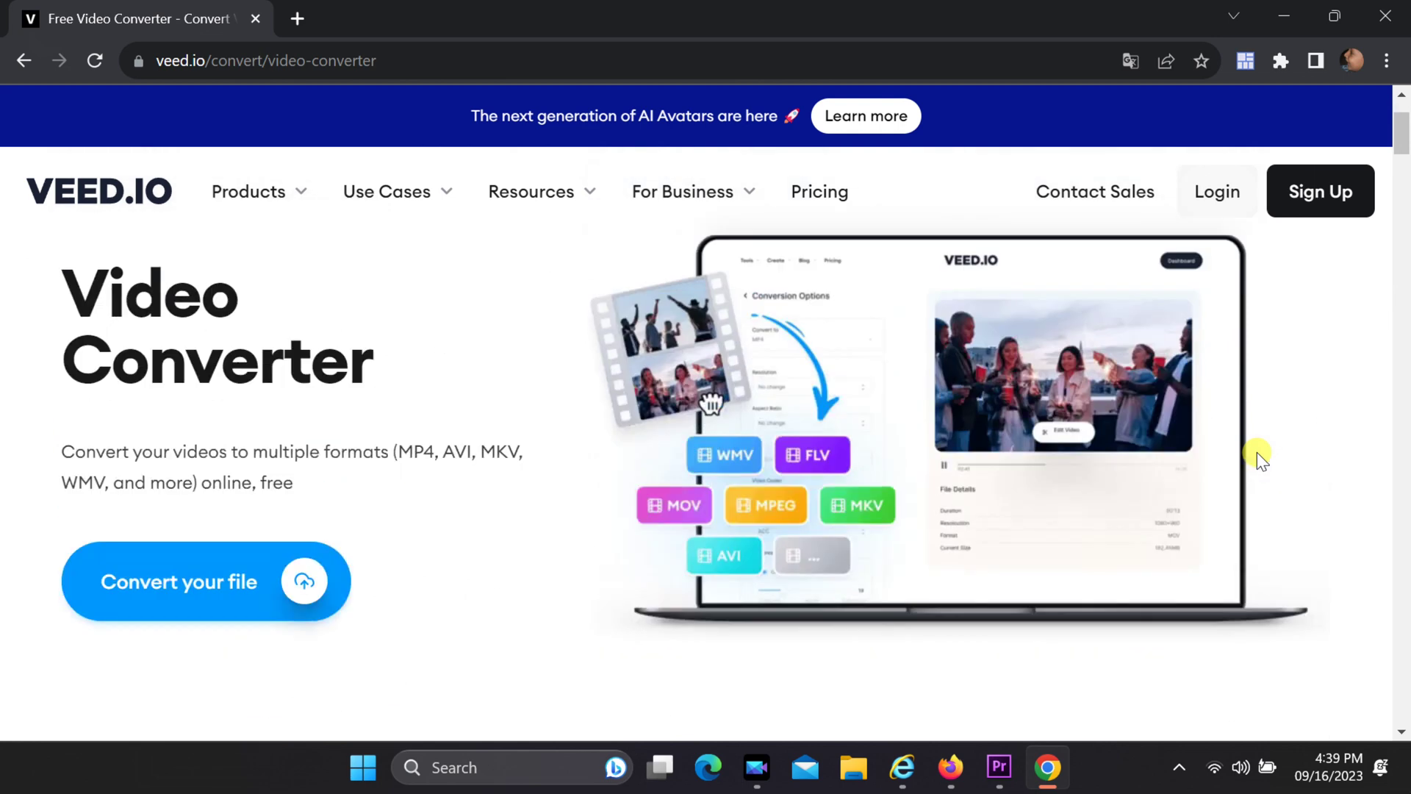
- Upload Untitled.webm from the Desktop to VEED.io and convert it to MP4
click(219, 587)
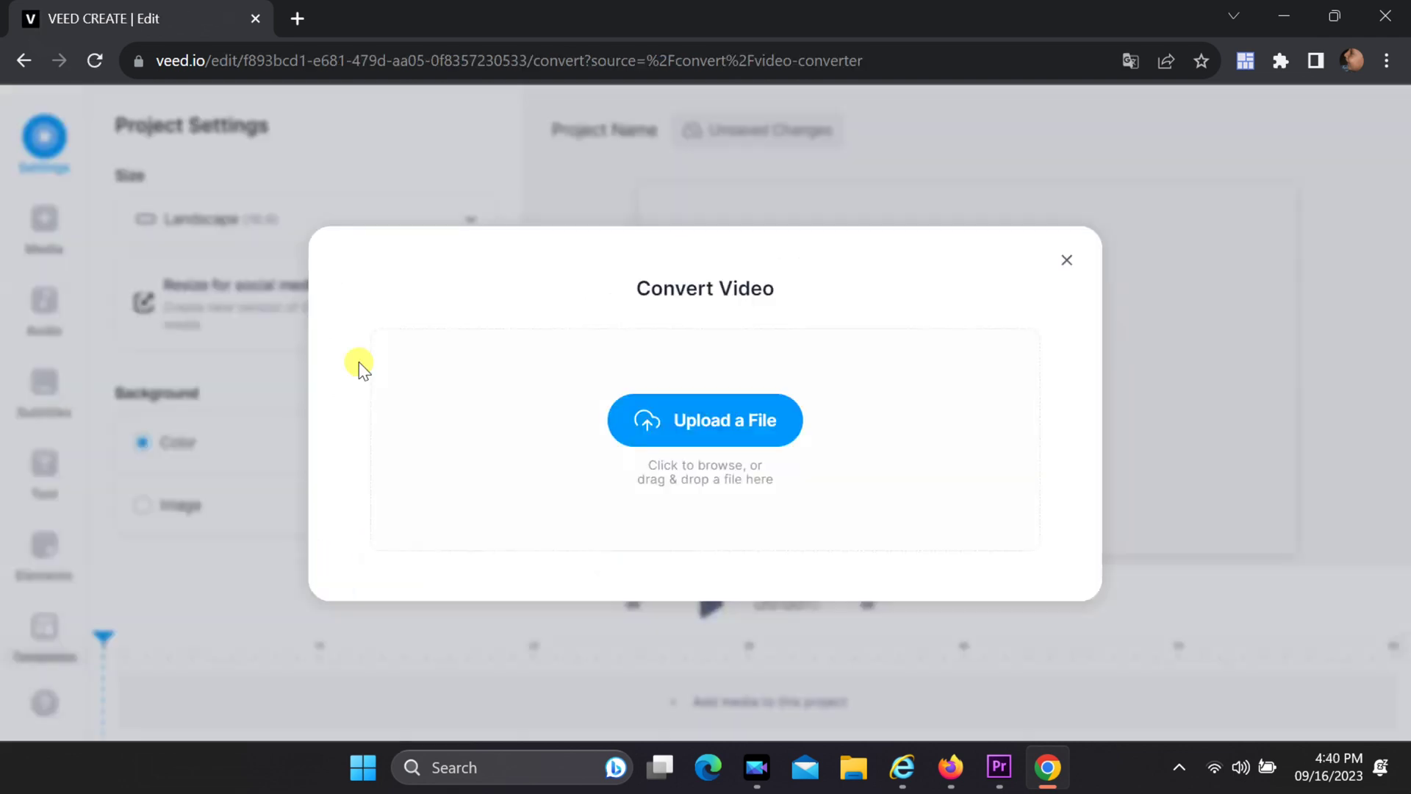
click(729, 419)
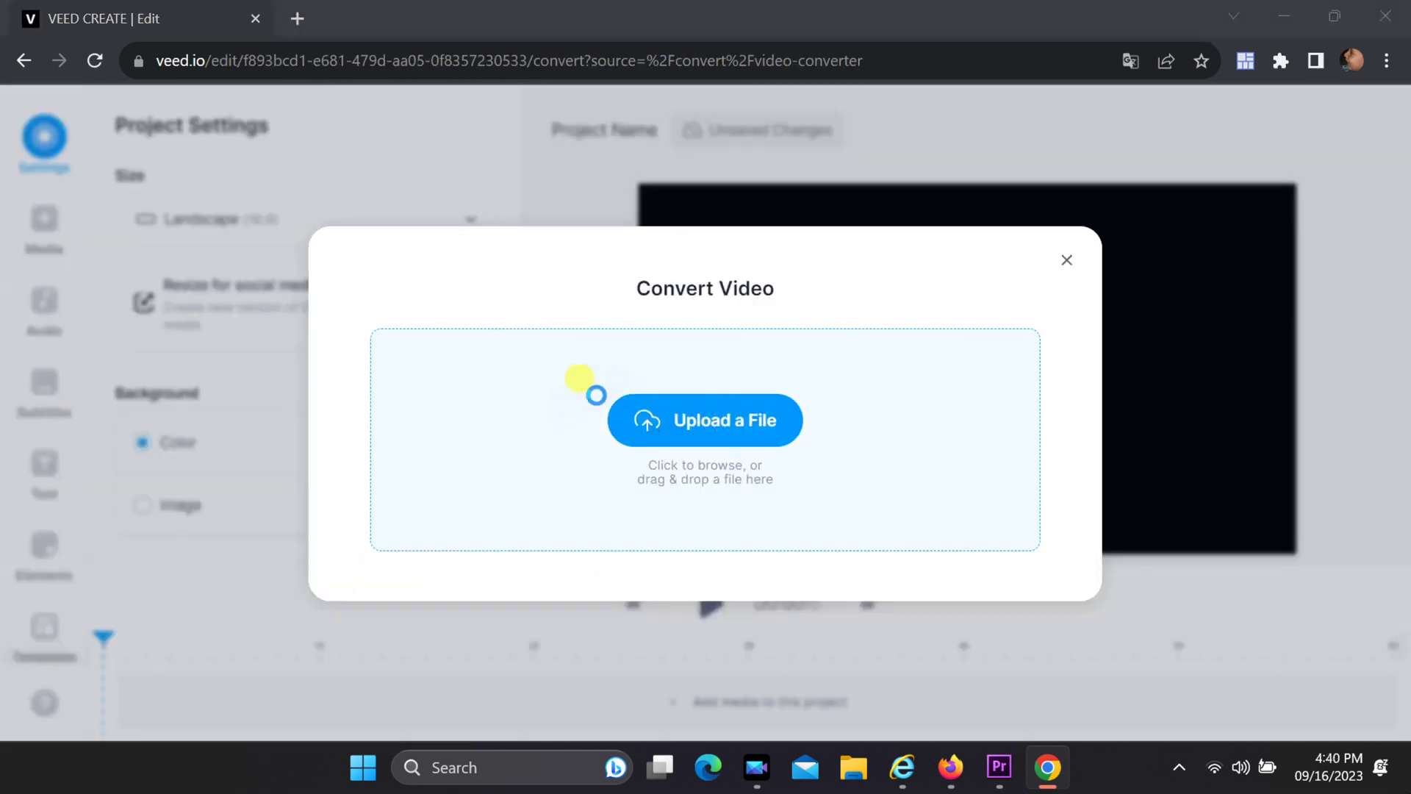
click(743, 390)
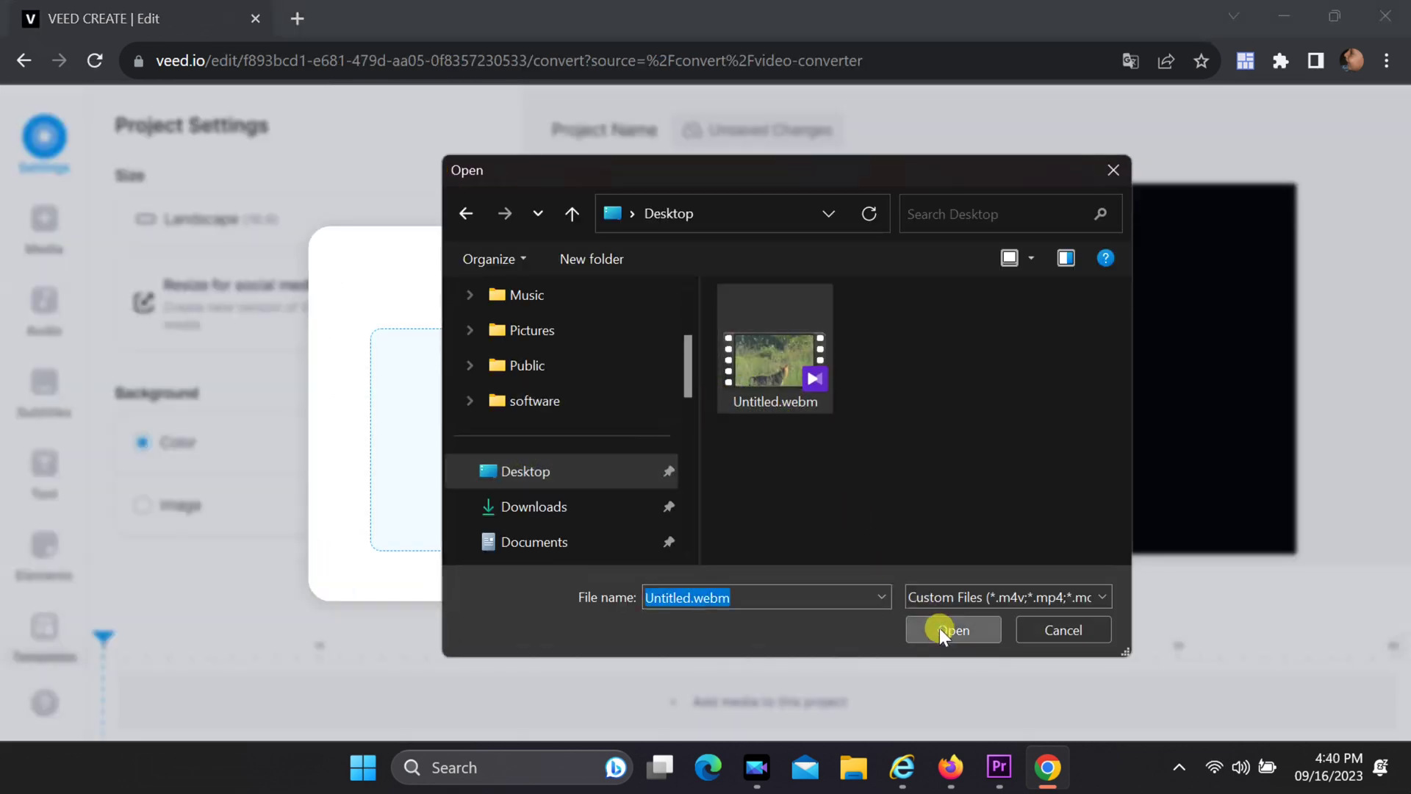
click(940, 627)
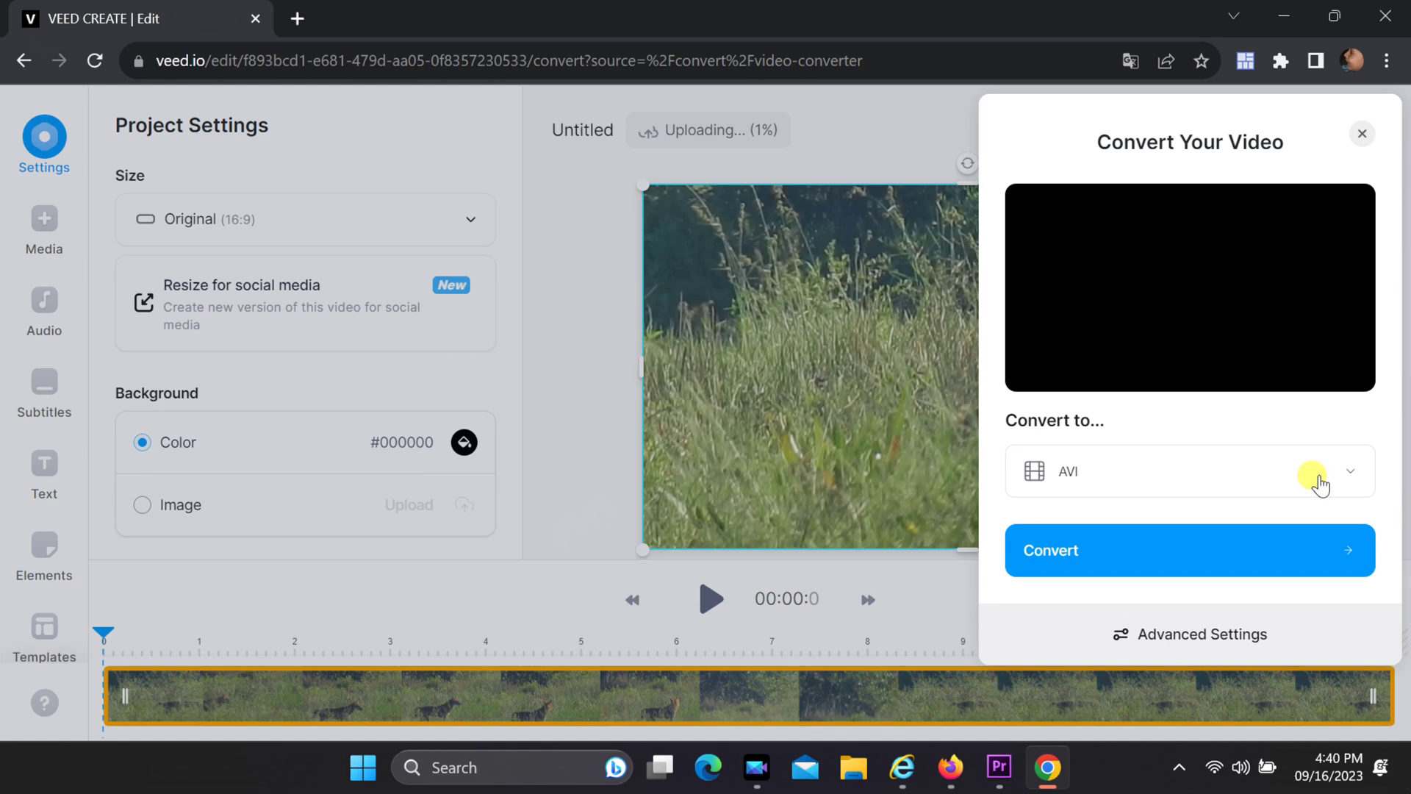
click(1352, 472)
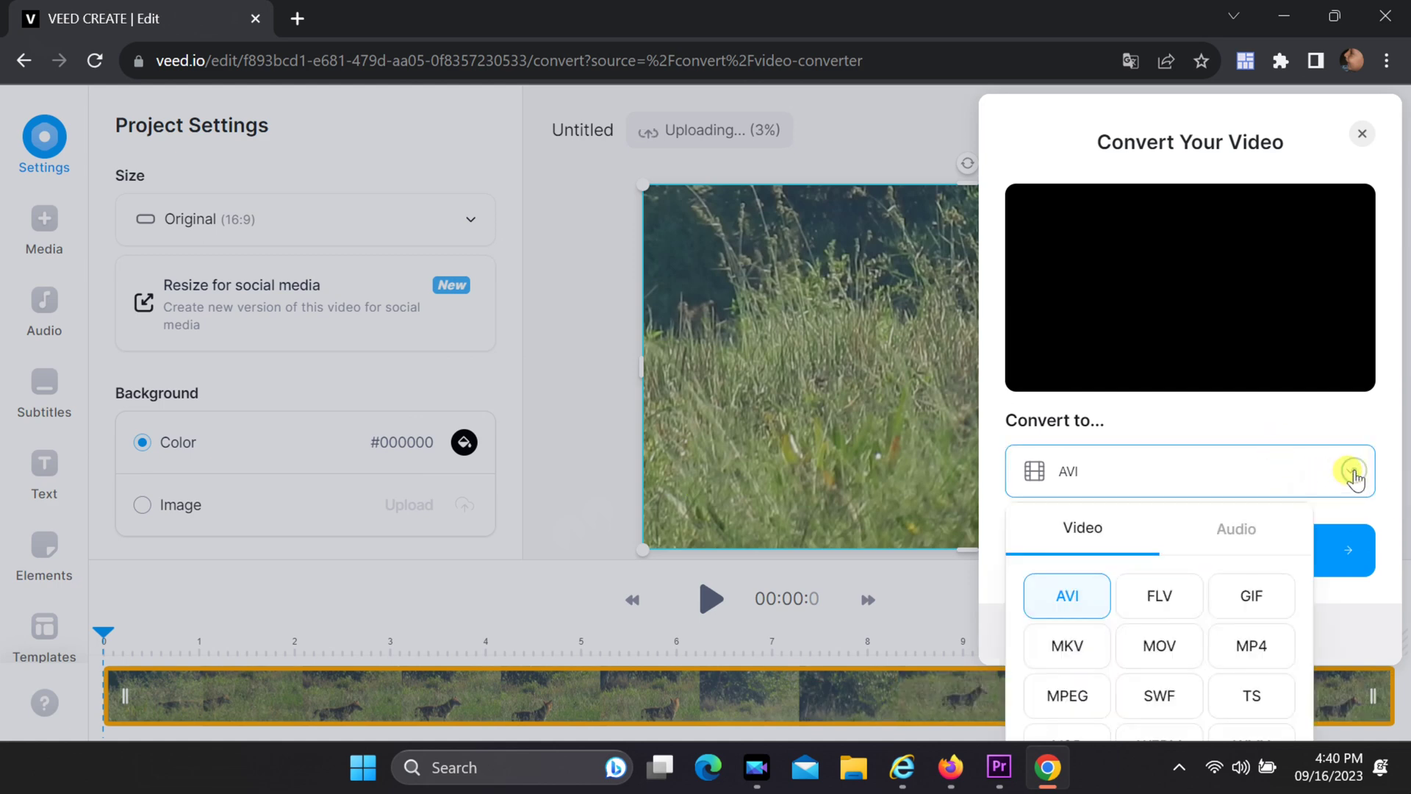
click(1256, 658)
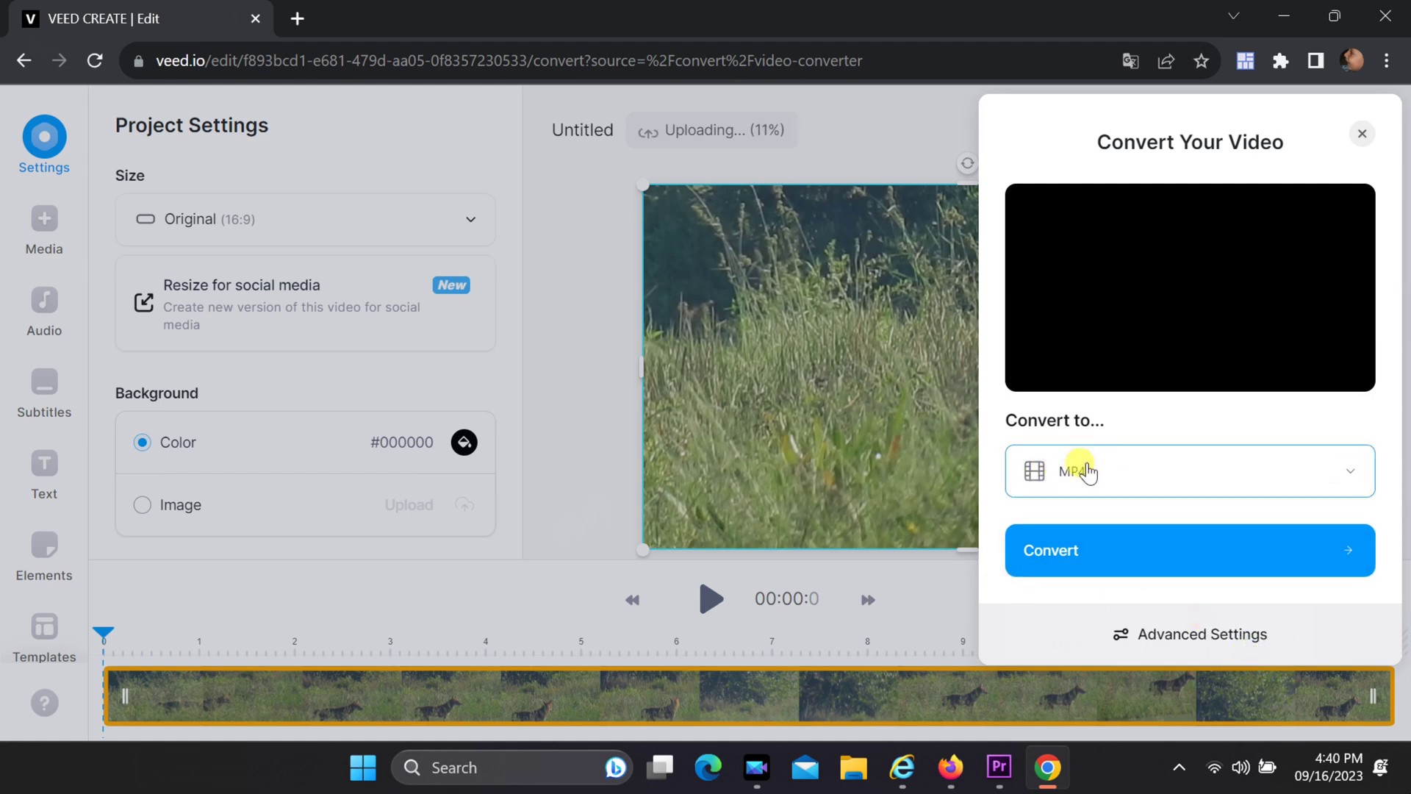
click(1081, 553)
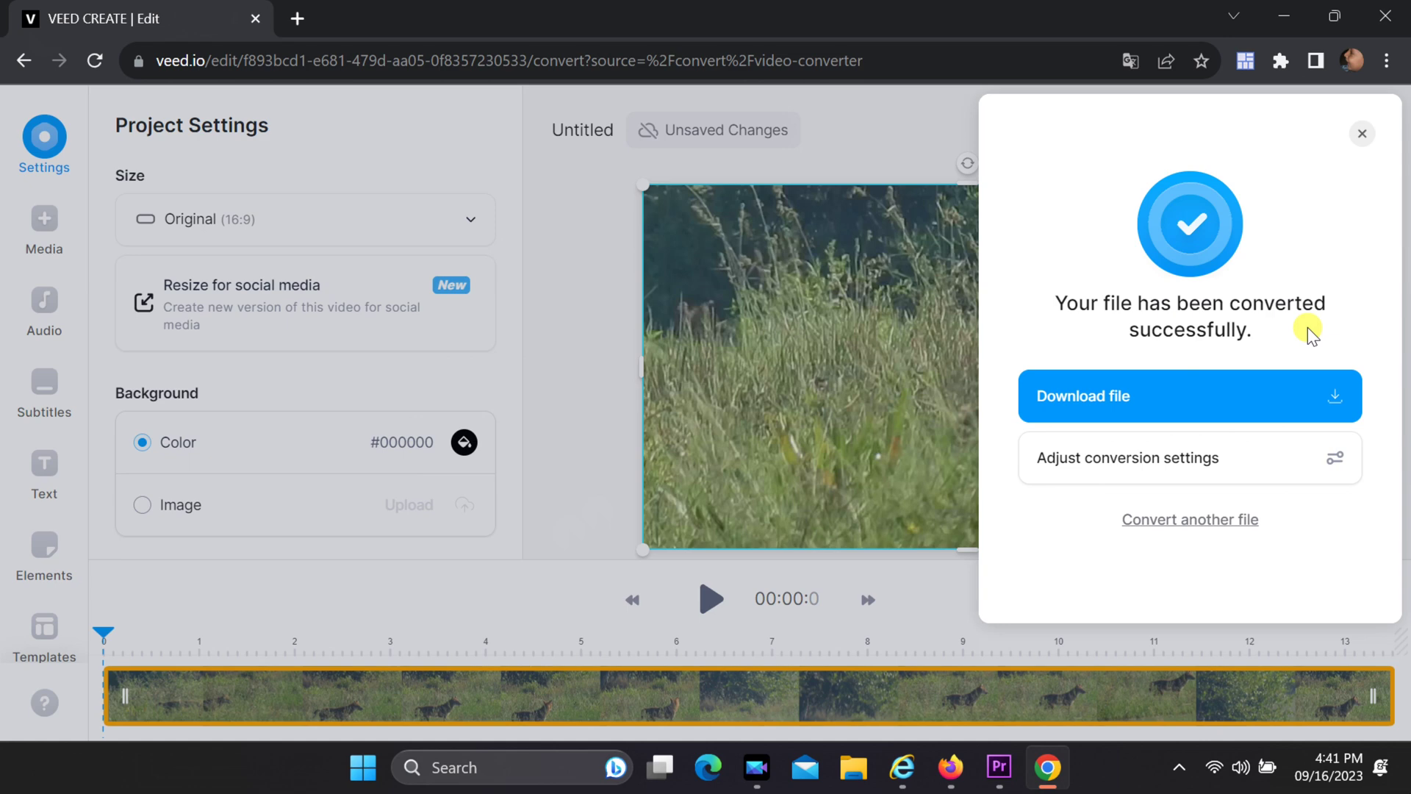
- Download the converted Untitled.mp4, reveal it in Downloads, and restore the window from full screen
click(1121, 404)
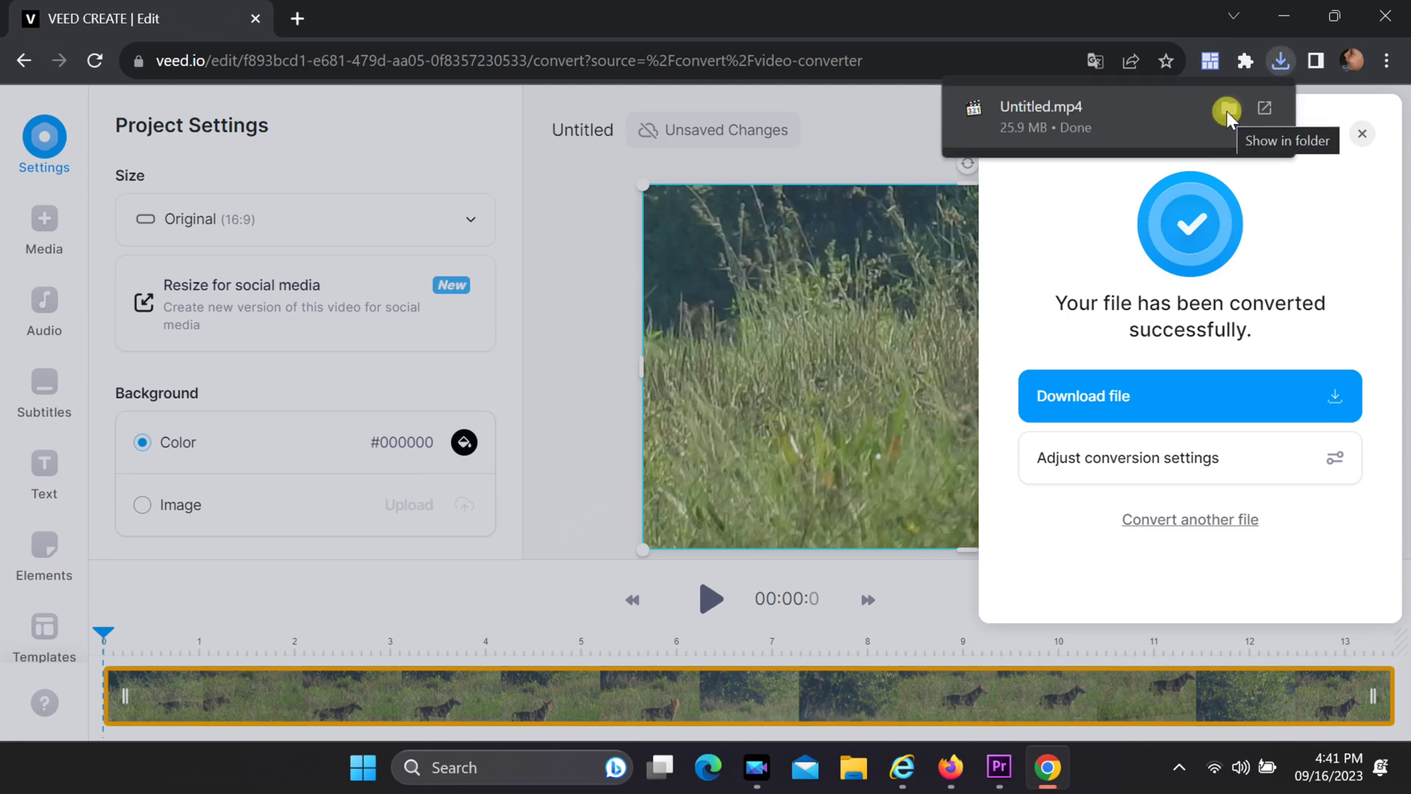
click(1228, 110)
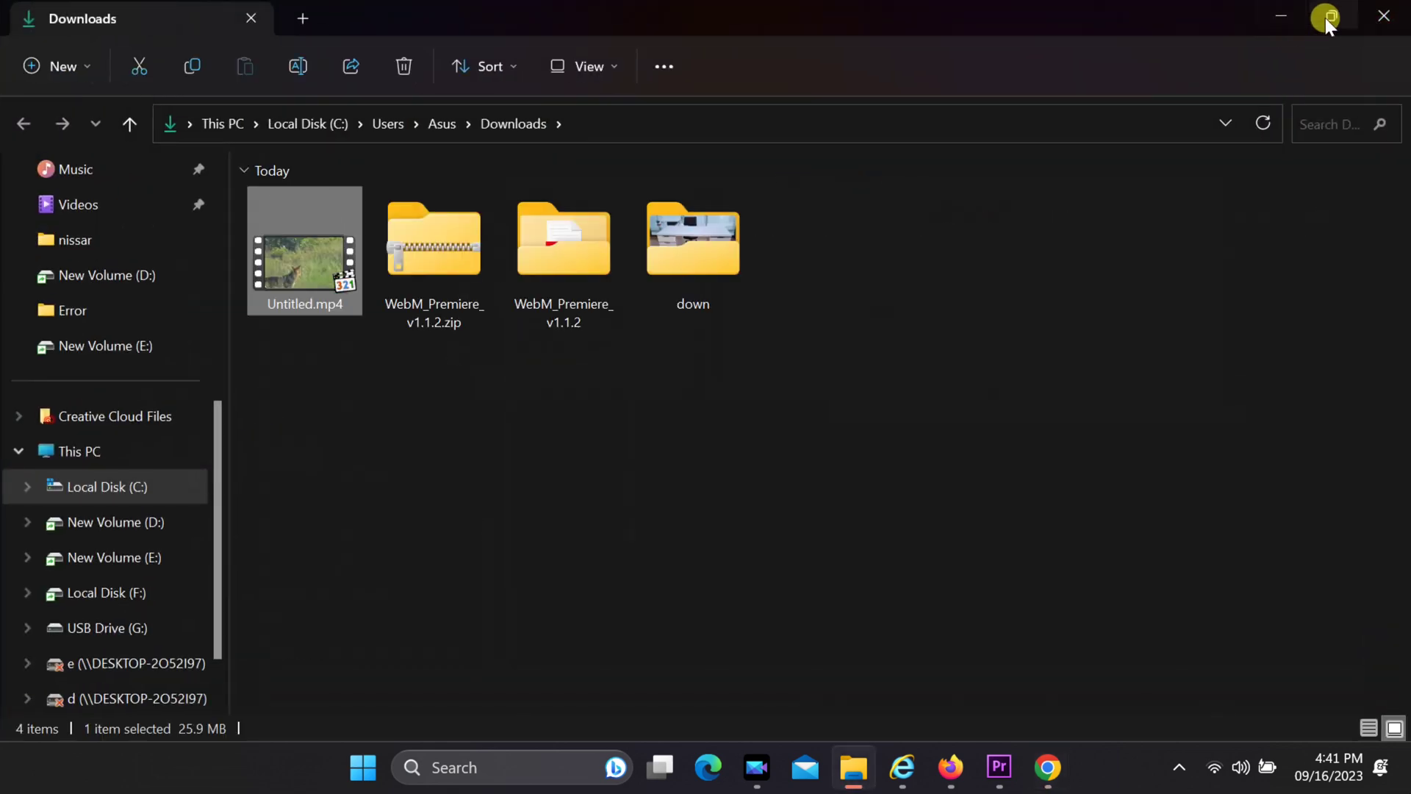
click(1325, 16)
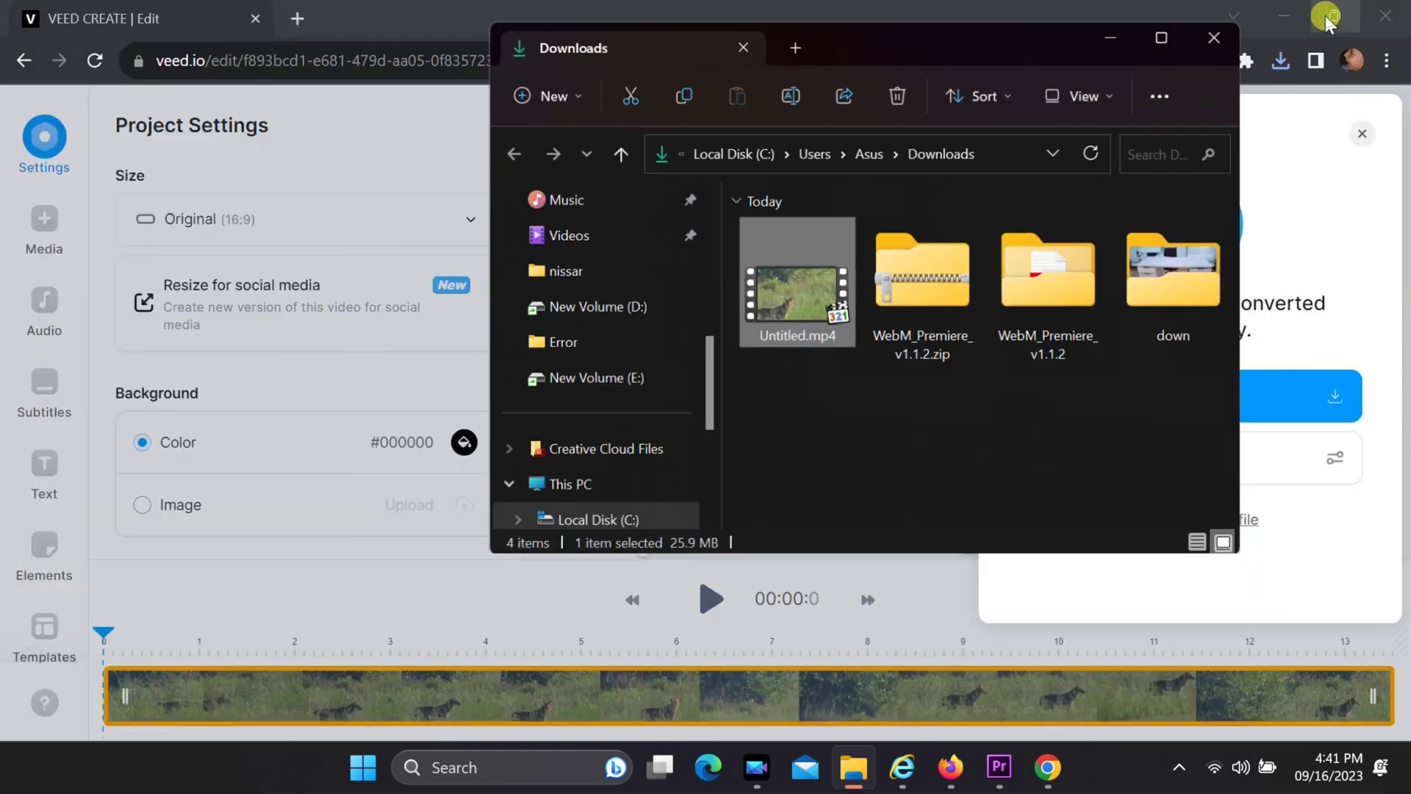
- Close Chrome, drag Untitled.mp4 from Downloads into Premiere's Project panel, and close Explorer
click(1383, 17)
drag(875, 47, 1049, 88)
drag(982, 345, 363, 607)
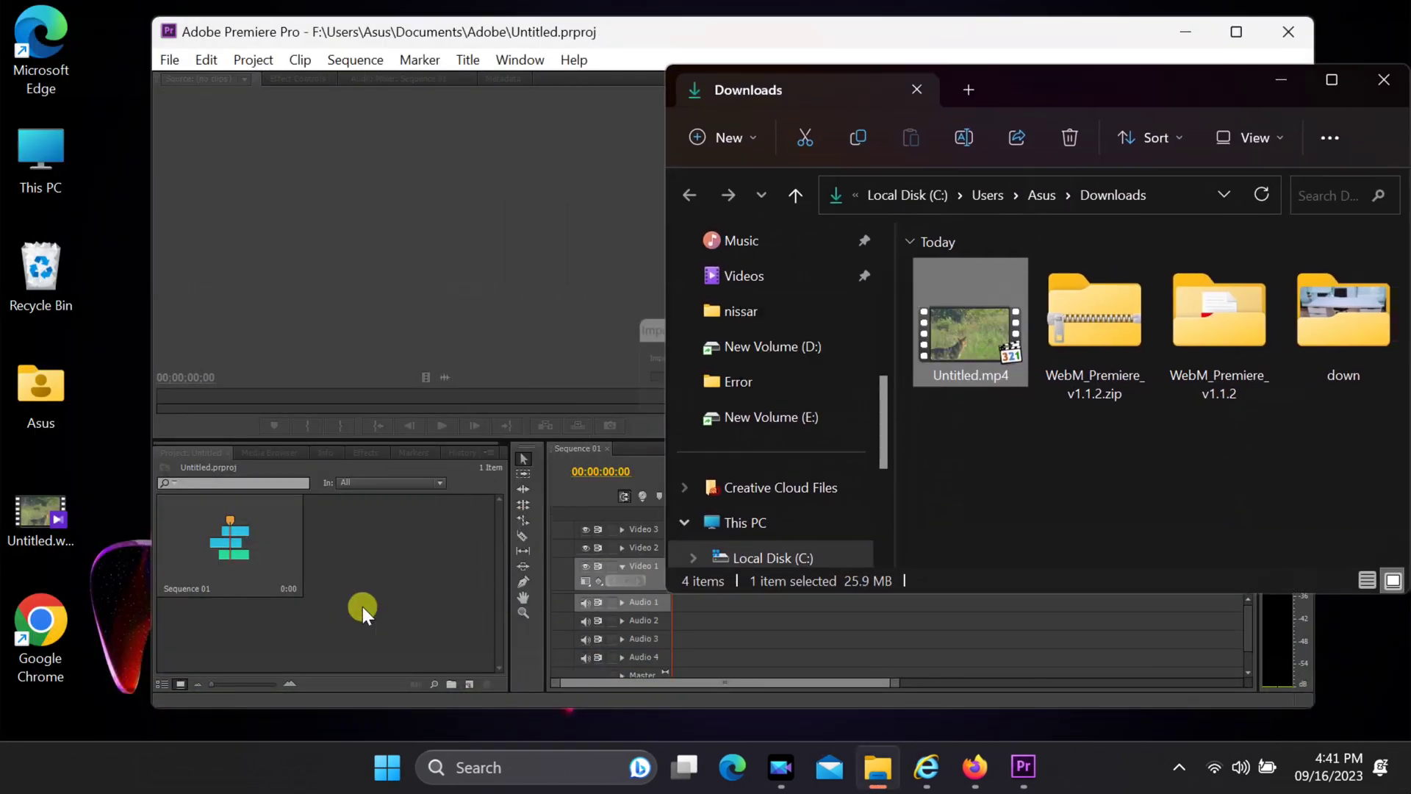
drag(1058, 86, 898, 252)
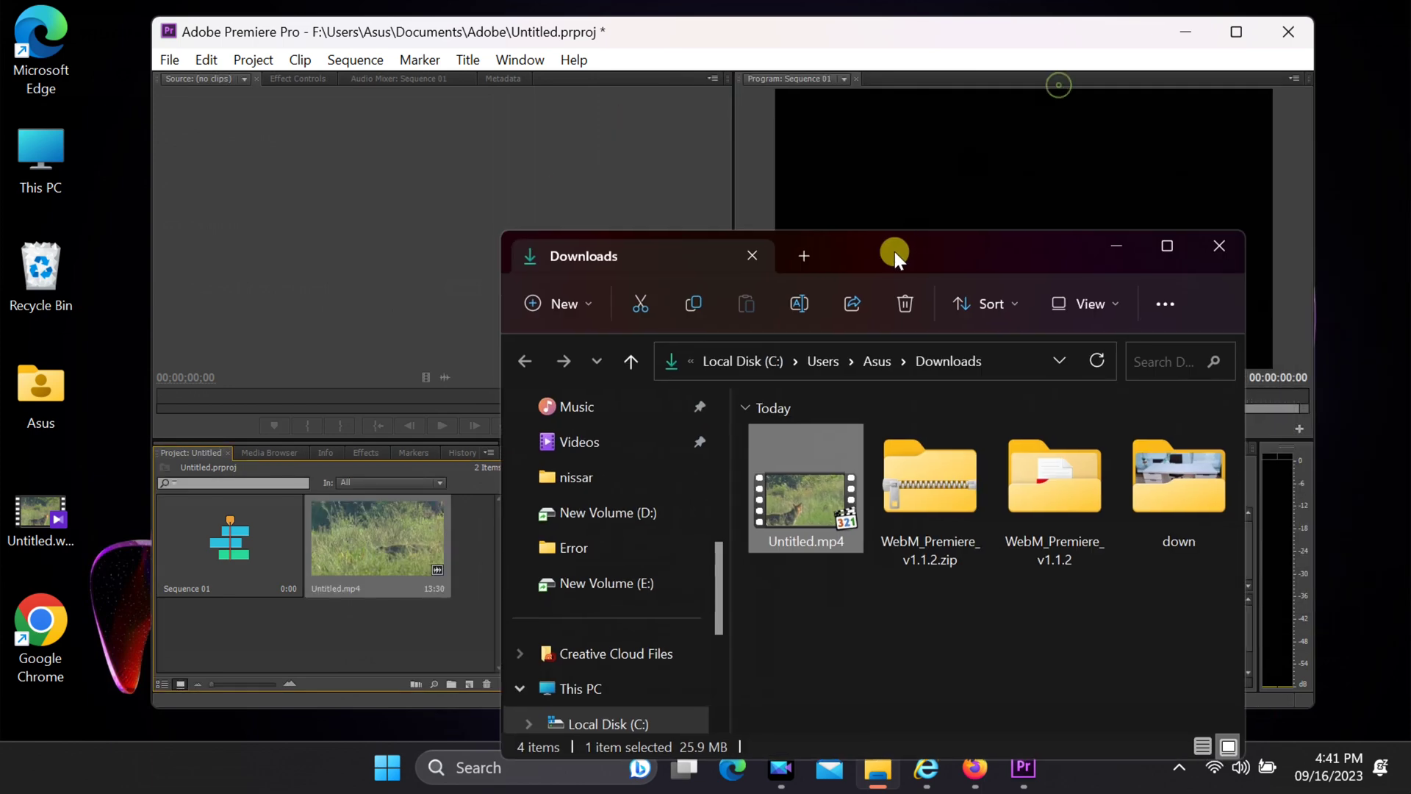
click(1225, 244)
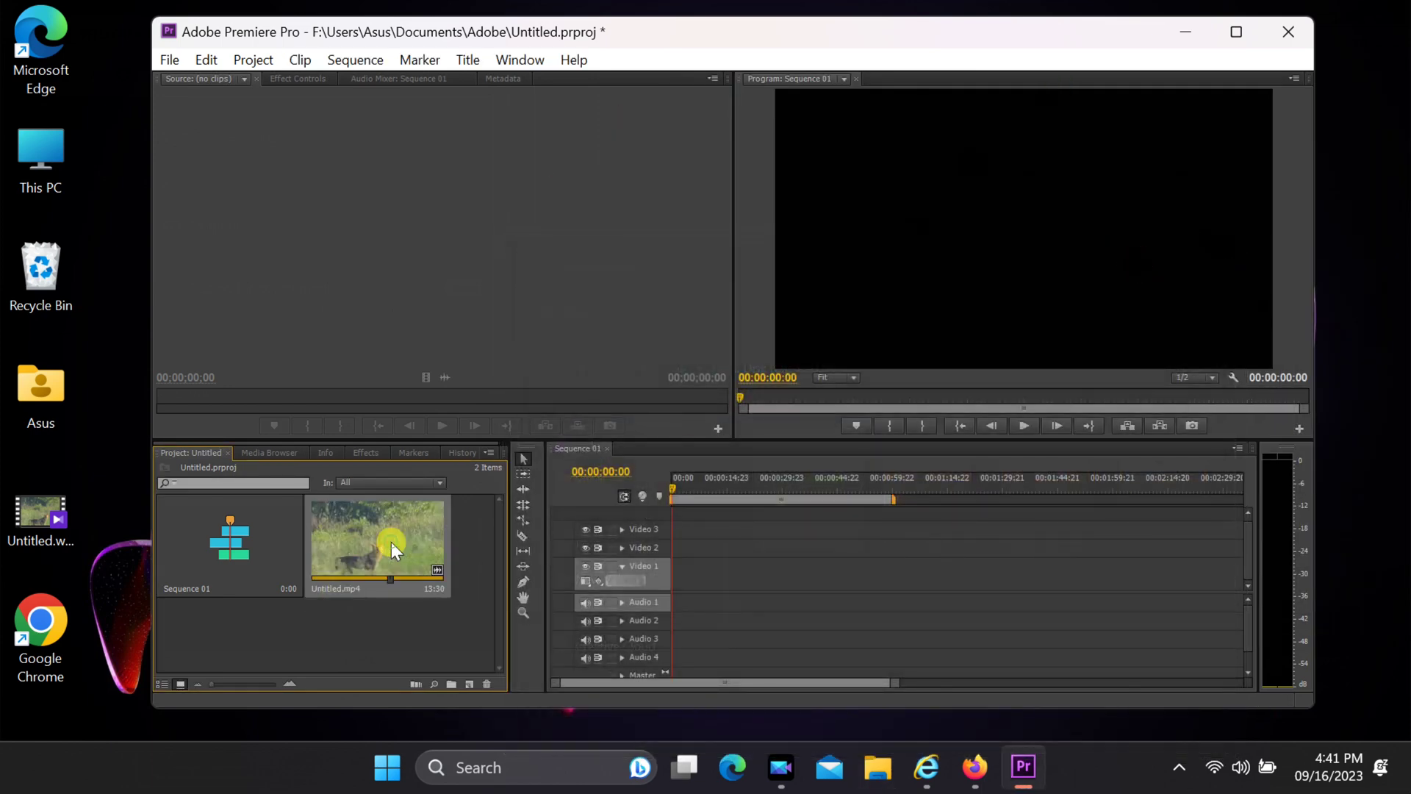